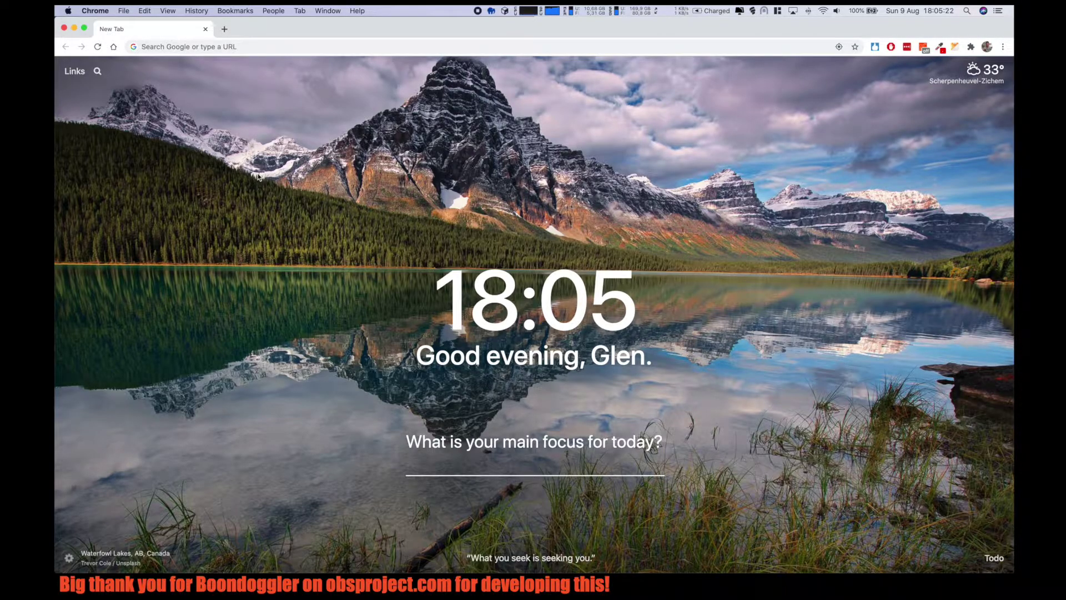
Download zwift_ride_ons.lua in Chrome from its pasted link, then bring up Spotlight search.
{"action": "left_click", "coordinate": [204, 47]}
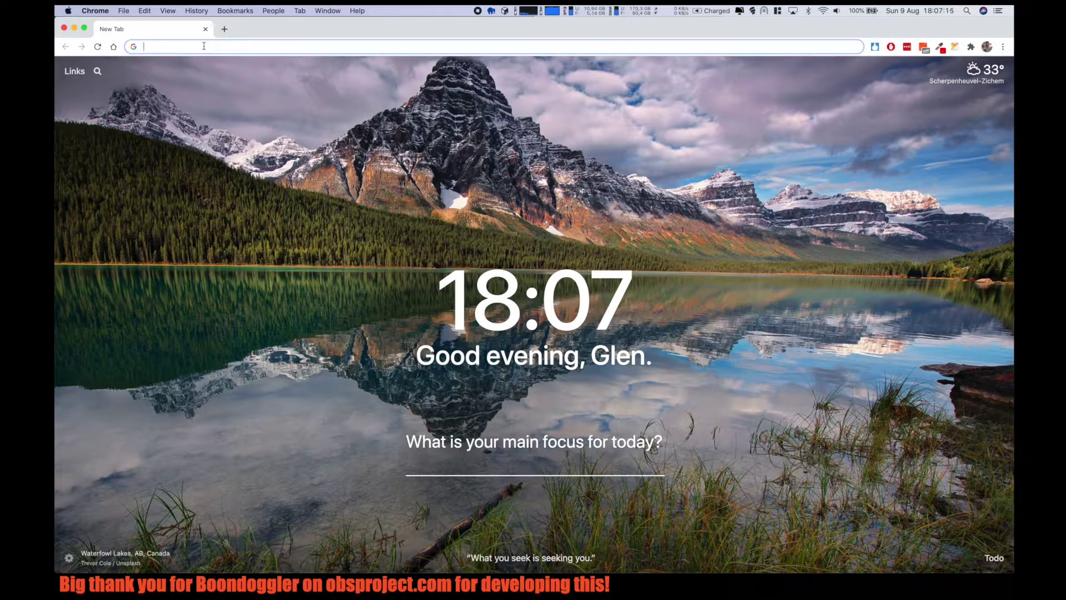
{"action": "key", "text": "cmd+v"}
{"action": "key", "text": "Return"}
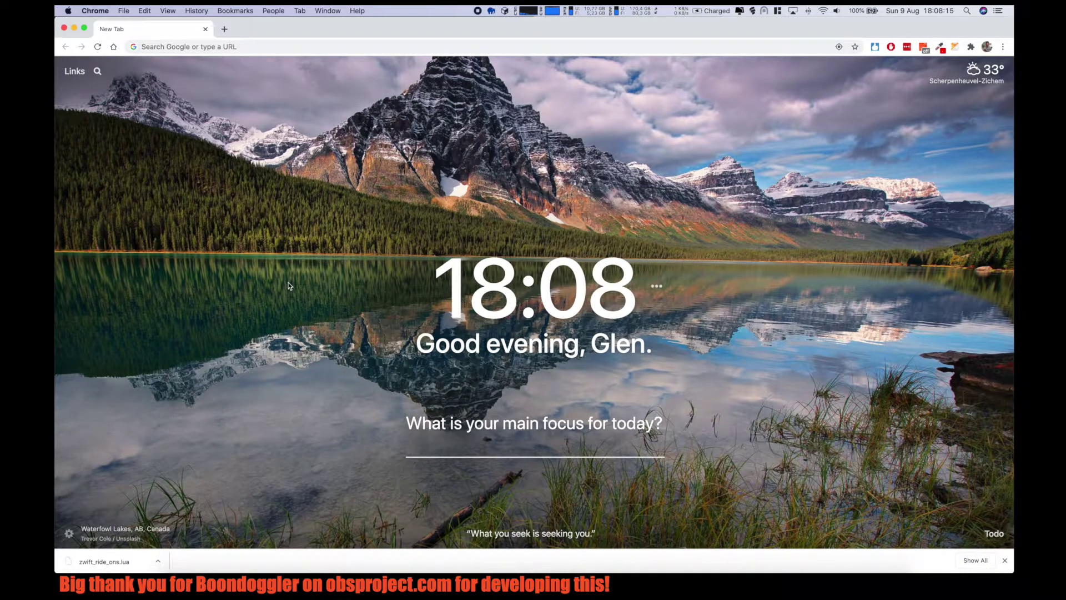
{"action": "key", "text": "cmd+space"}
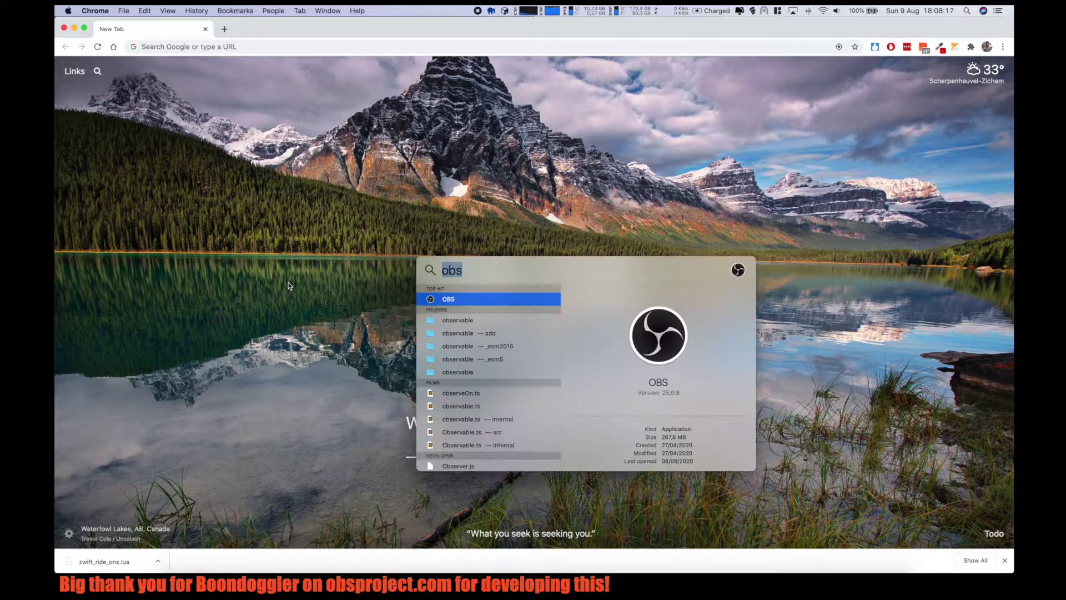
Launch OBS and add a Text (FreeType 2) source named 'Ride ons given number' with default properties.
{"action": "type", "text": "obs"}
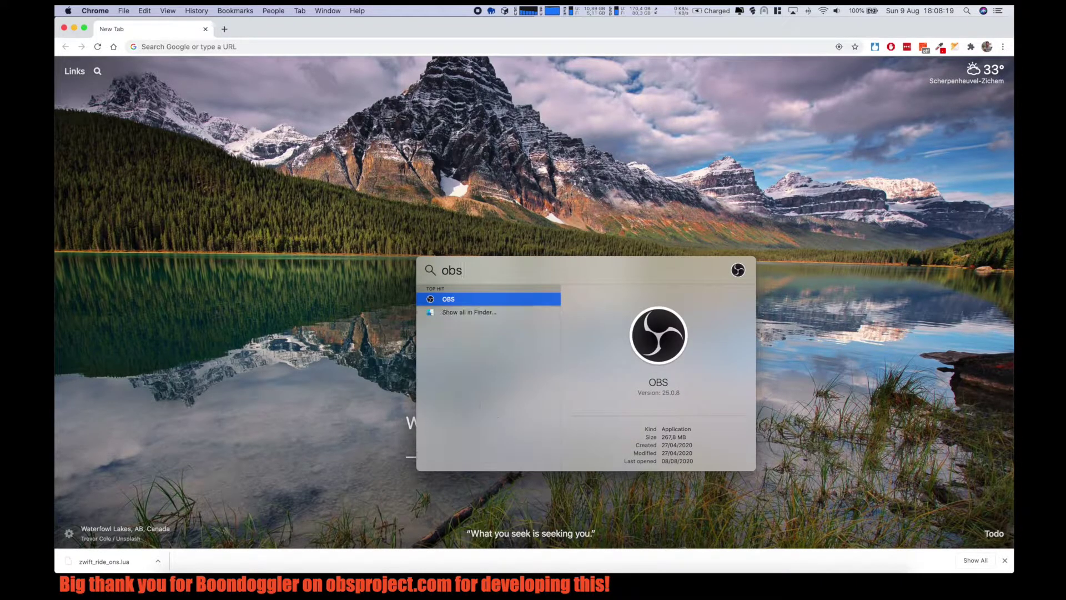
{"action": "key", "text": "Return"}
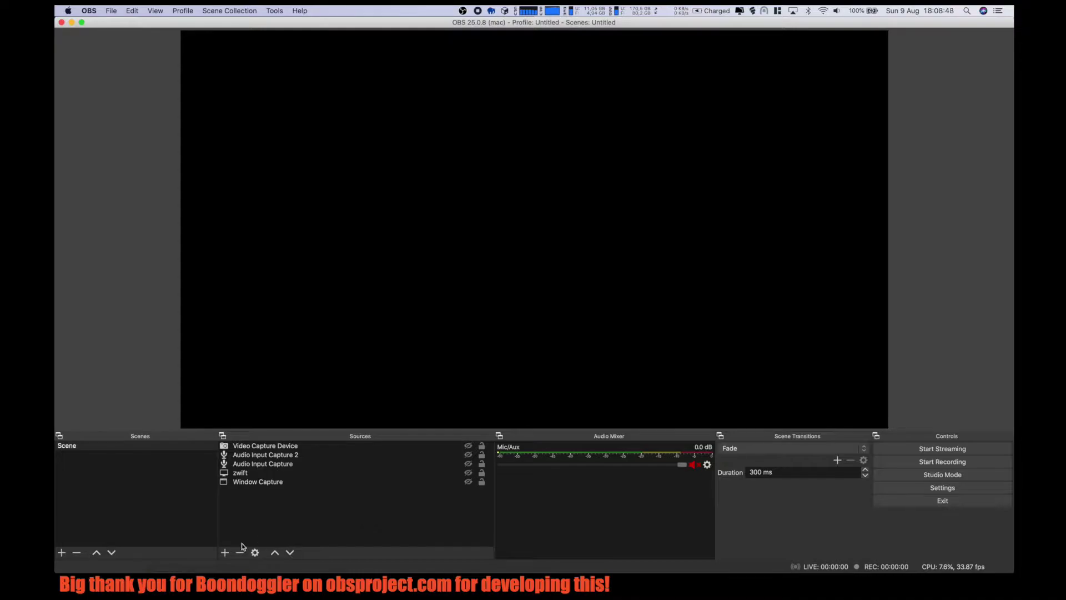
{"action": "left_click", "coordinate": [226, 553]}
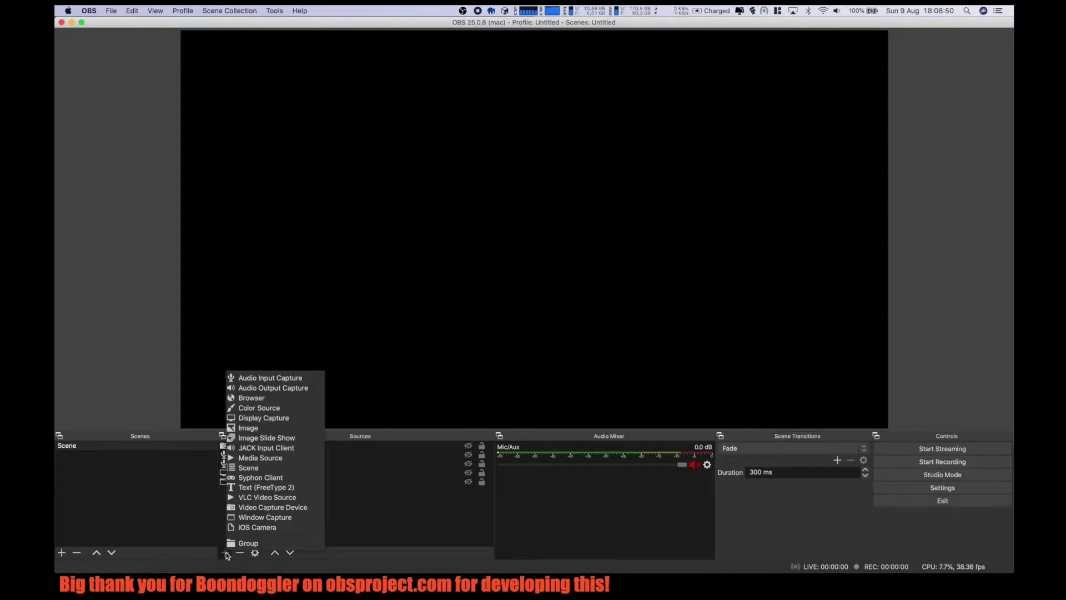
{"action": "left_click", "coordinate": [258, 487]}
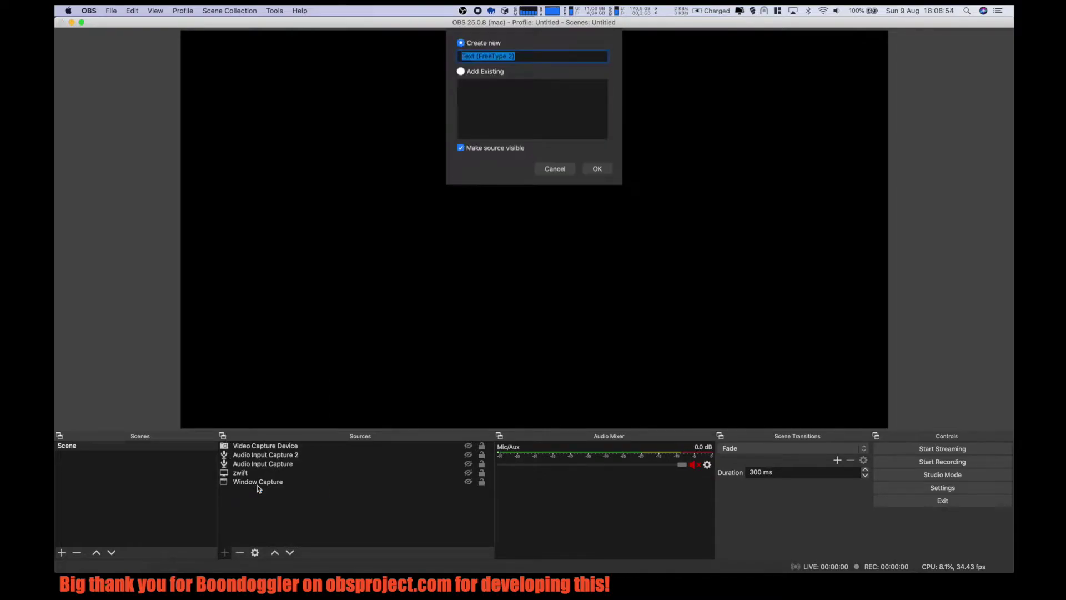
{"action": "type", "text": "Rido"}
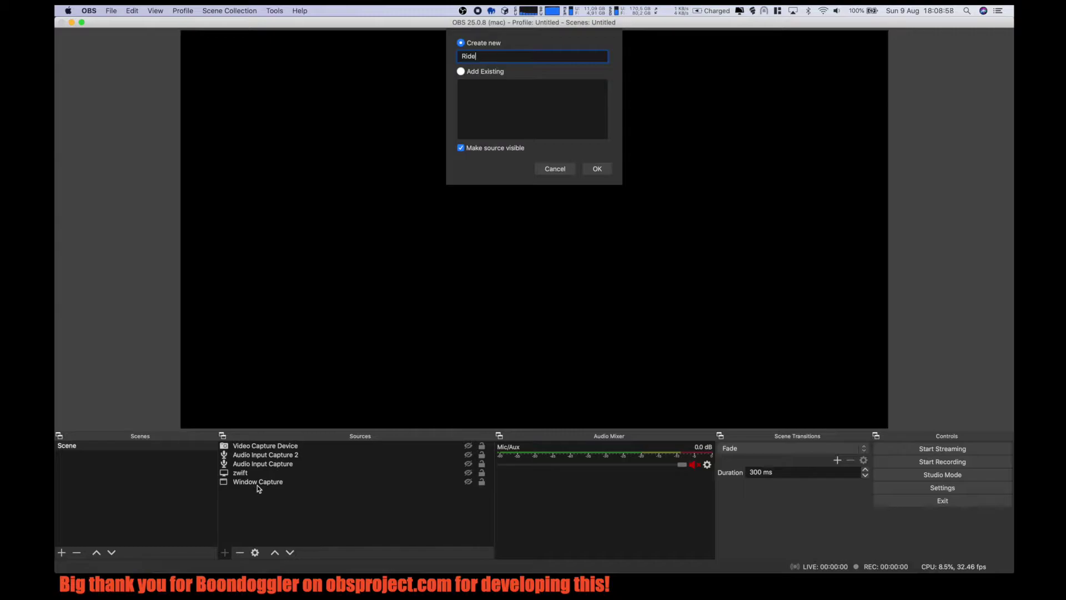
{"action": "type", "text": " ons given number"}
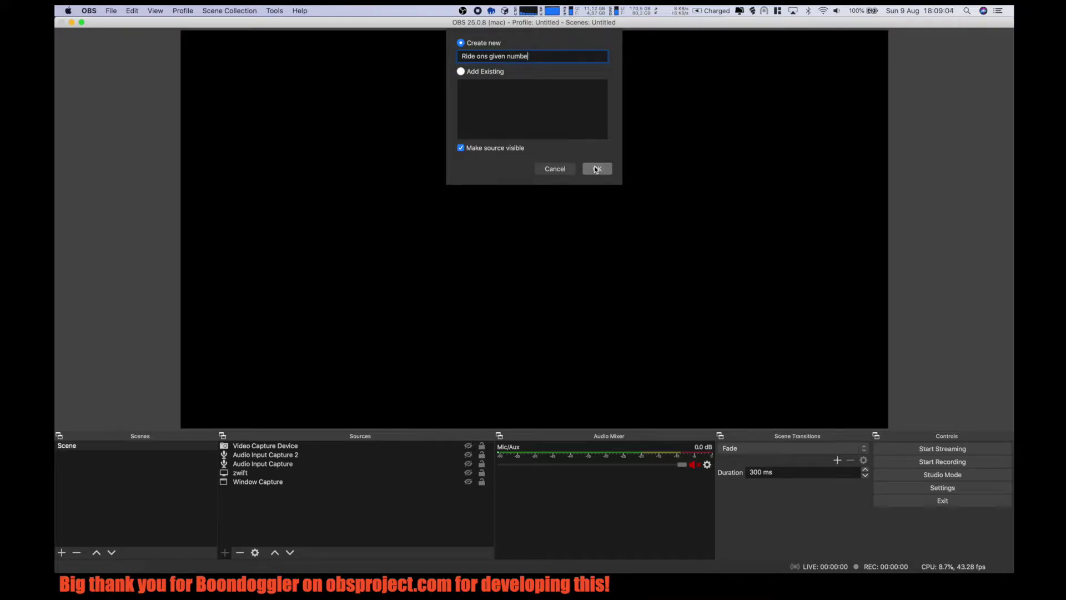
{"action": "left_click", "coordinate": [604, 170]}
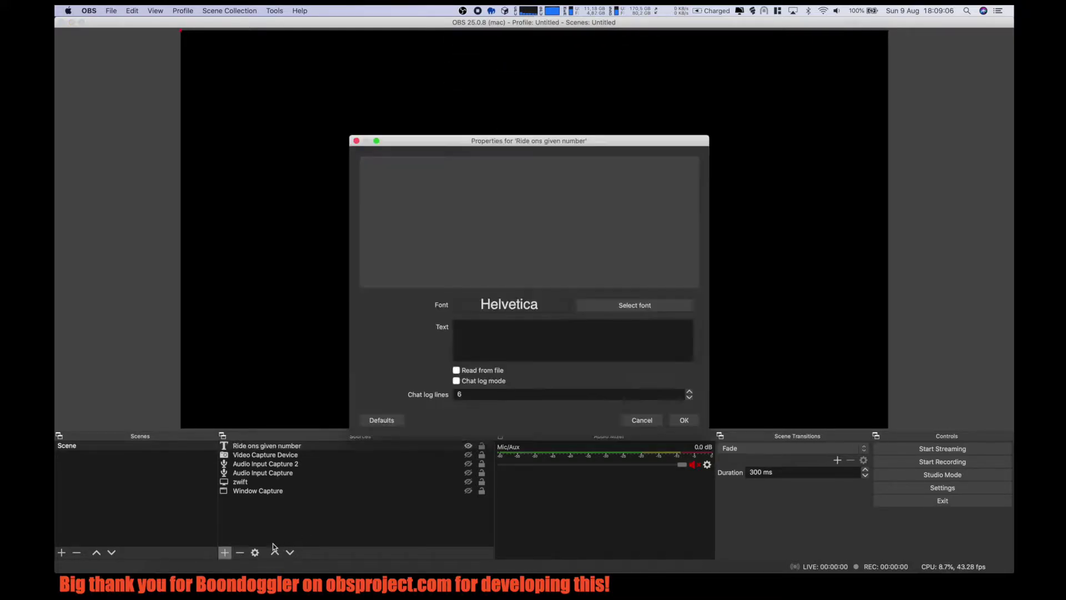
{"action": "left_click", "coordinate": [681, 420]}
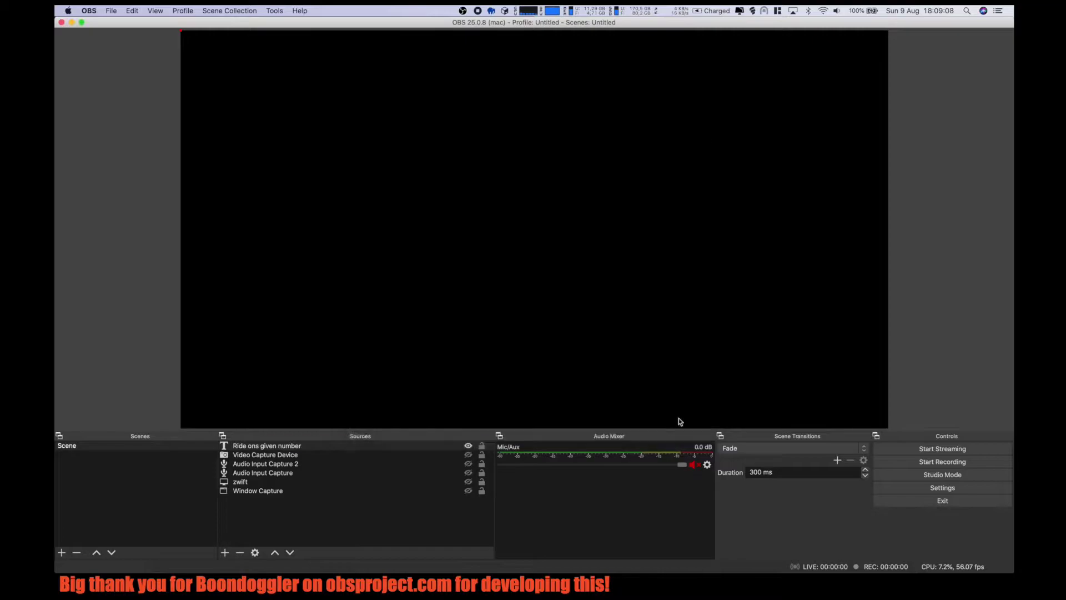
Add a Text (FreeType 2) source named 'ride ons received number' with default properties.
{"action": "left_click", "coordinate": [224, 551]}
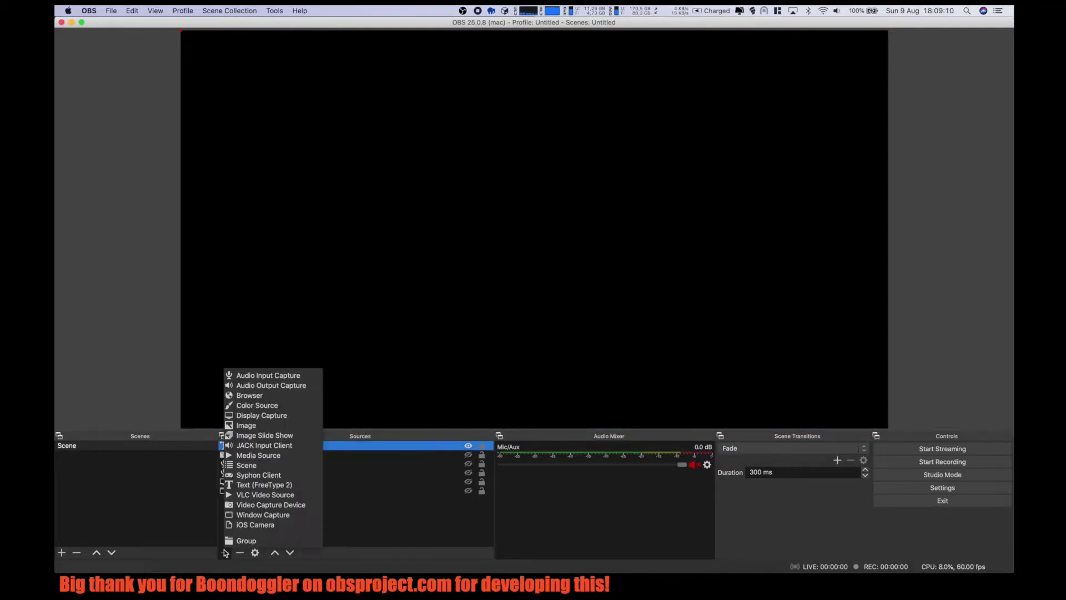
{"action": "left_click", "coordinate": [261, 485]}
{"action": "type", "text": "r"}
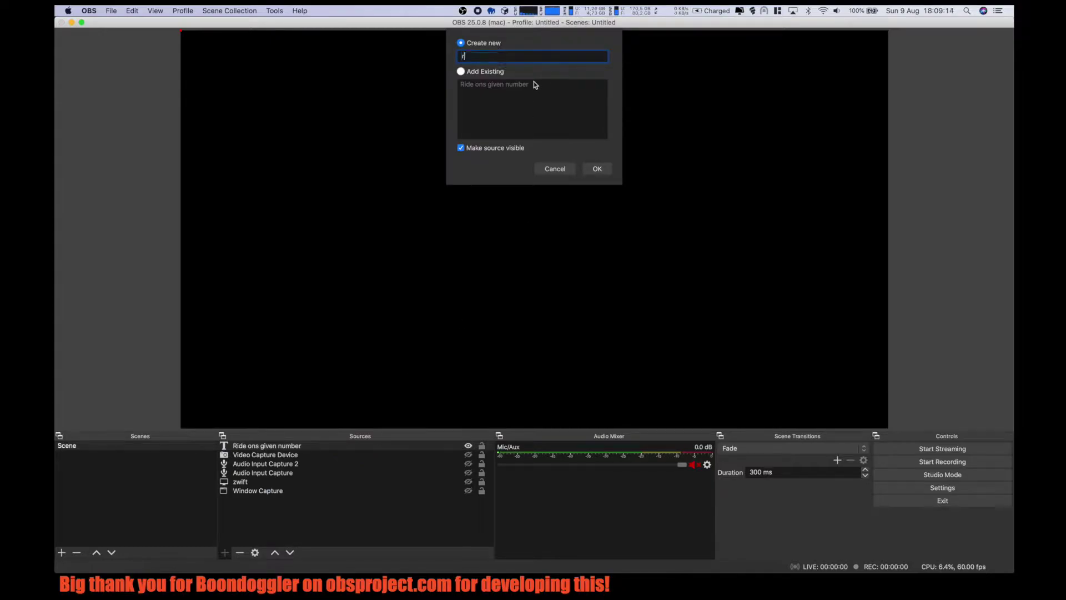
{"action": "type", "text": "ide ons received number"}
{"action": "left_click", "coordinate": [600, 170]}
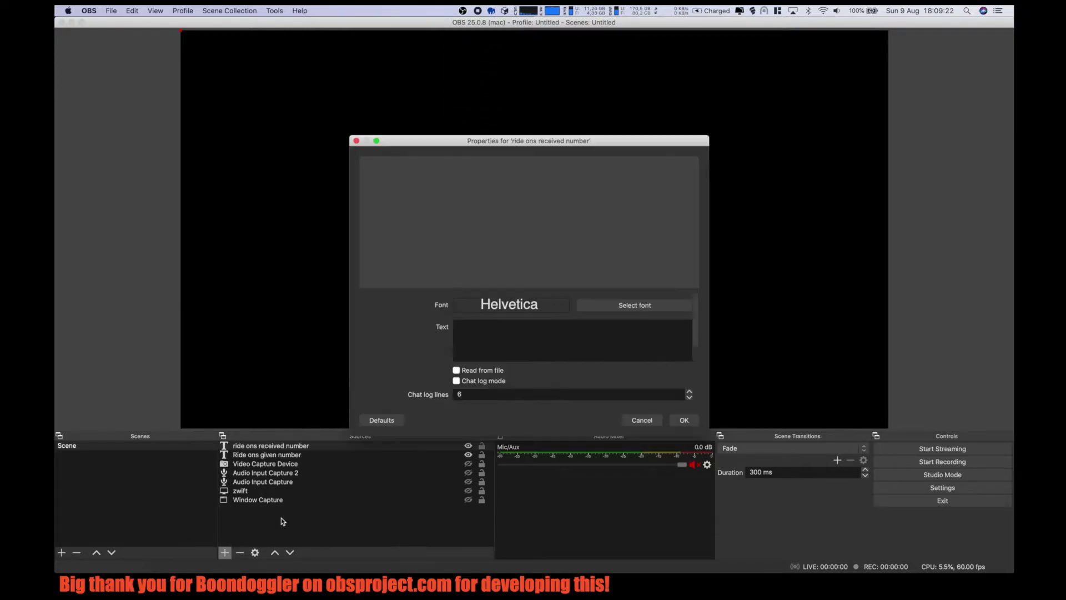
{"action": "left_click", "coordinate": [684, 420]}
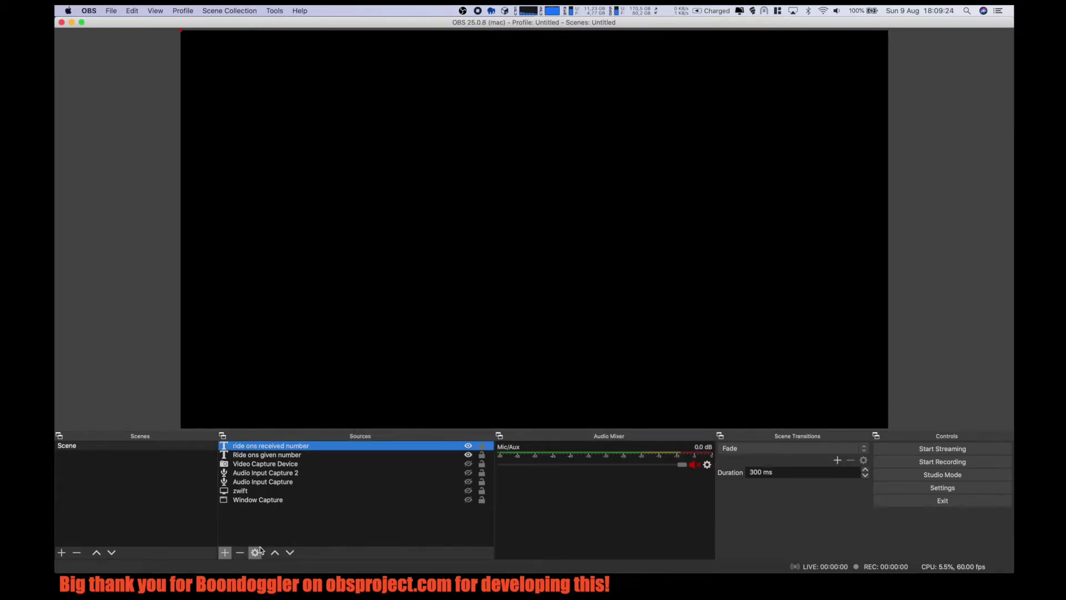
Add a Text (FreeType 2) source named 'ride ons received names' with default properties.
{"action": "left_click", "coordinate": [225, 553]}
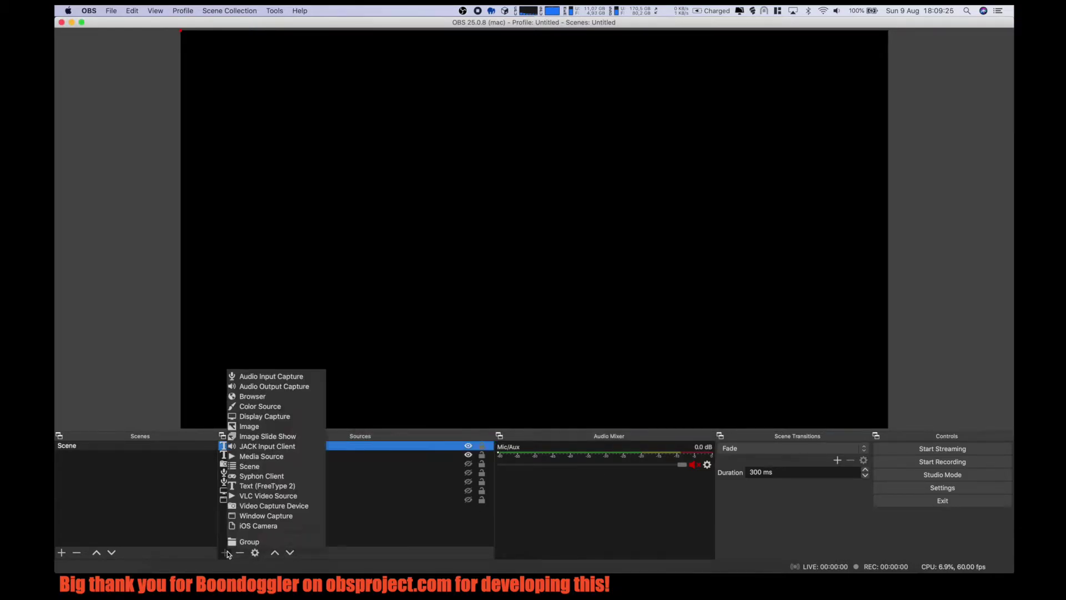
{"action": "left_click", "coordinate": [254, 486]}
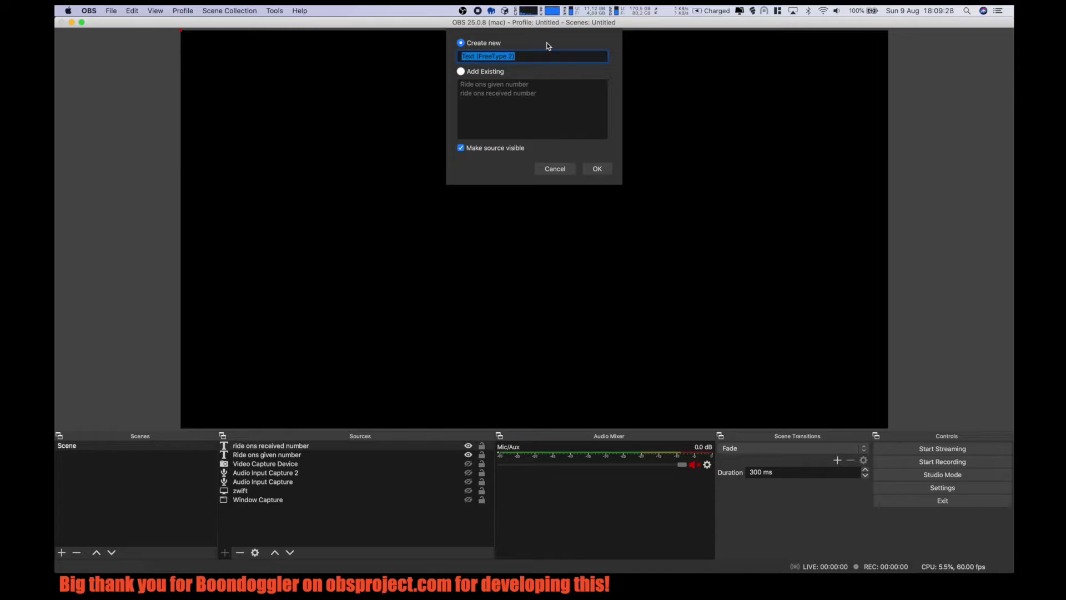
{"action": "type", "text": "ride ons received names"}
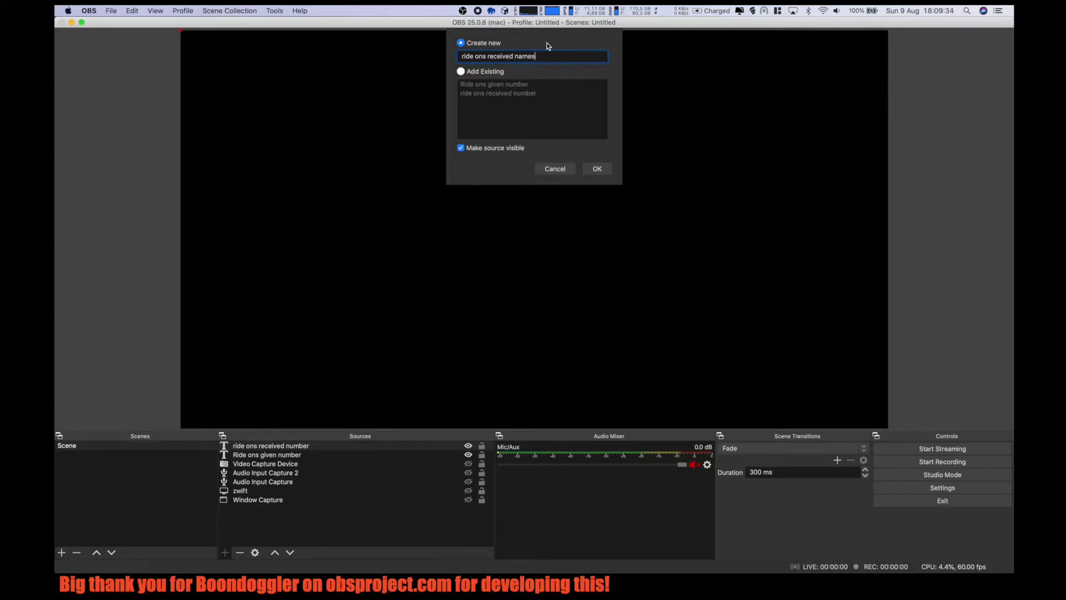
{"action": "left_click", "coordinate": [604, 170]}
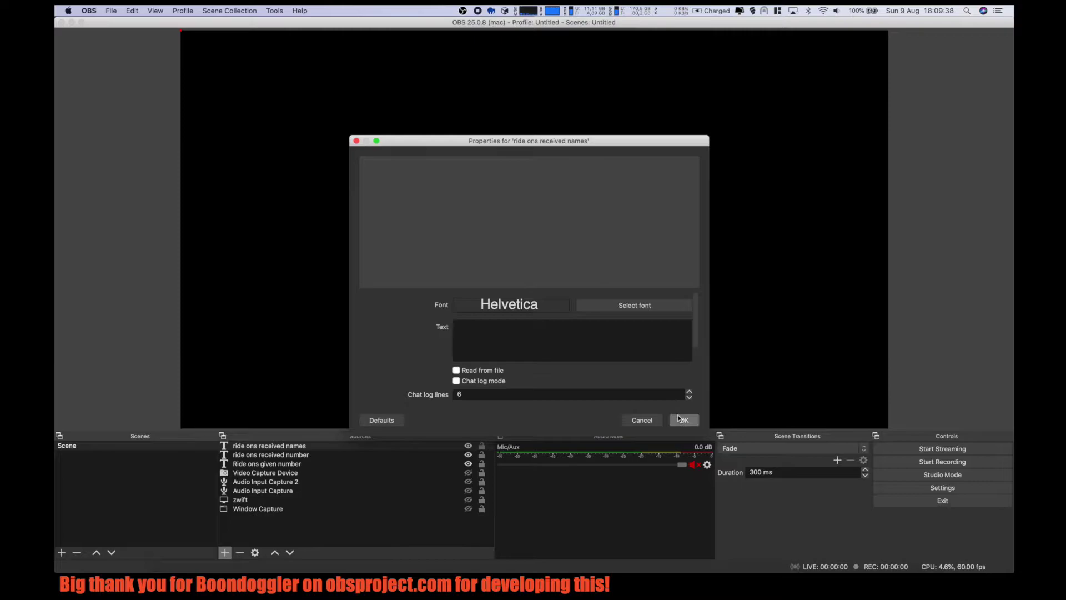
{"action": "left_click", "coordinate": [684, 420]}
{"action": "left_click", "coordinate": [278, 455]}
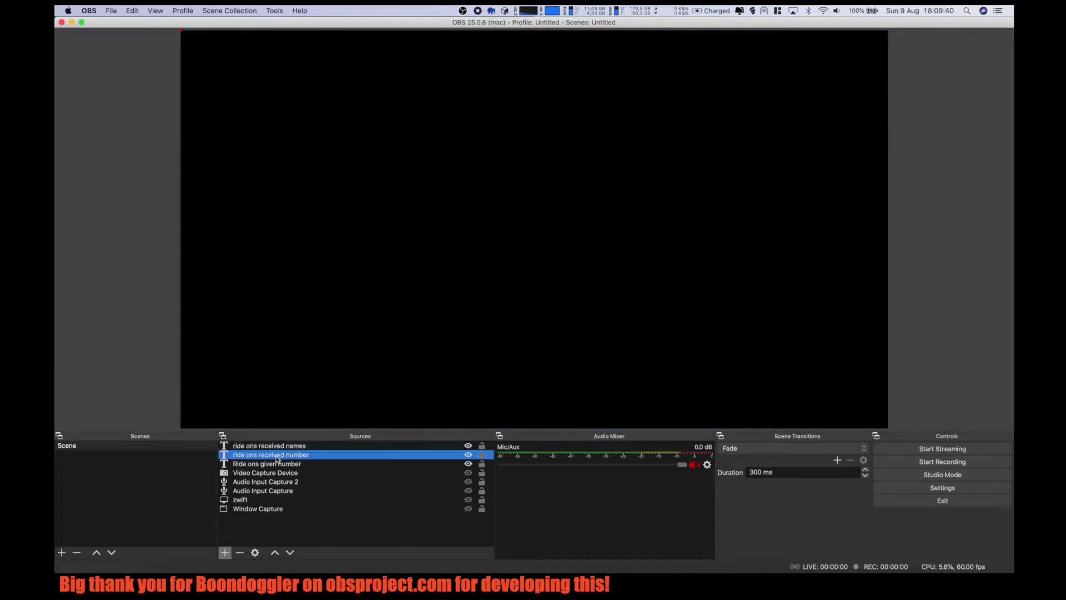
Select each of the three ride-on text sources in turn.
{"action": "left_click", "coordinate": [277, 465]}
{"action": "left_click", "coordinate": [273, 456]}
{"action": "left_click", "coordinate": [273, 446]}
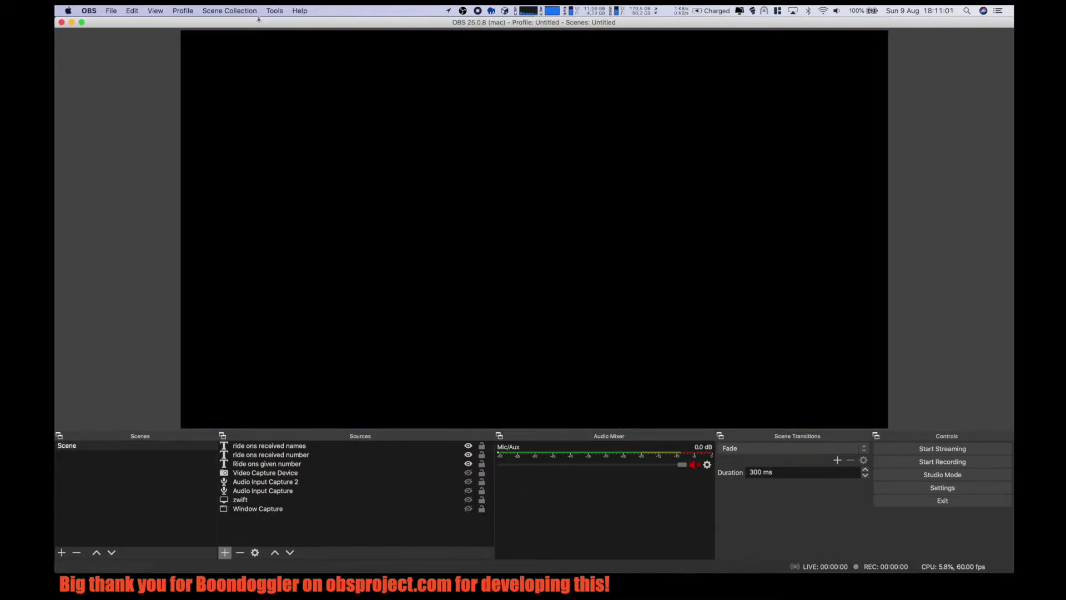
Load zwift_ride_ons.lua from Downloads, sorted newest first, into the Scripts manager.
{"action": "left_click", "coordinate": [274, 10]}
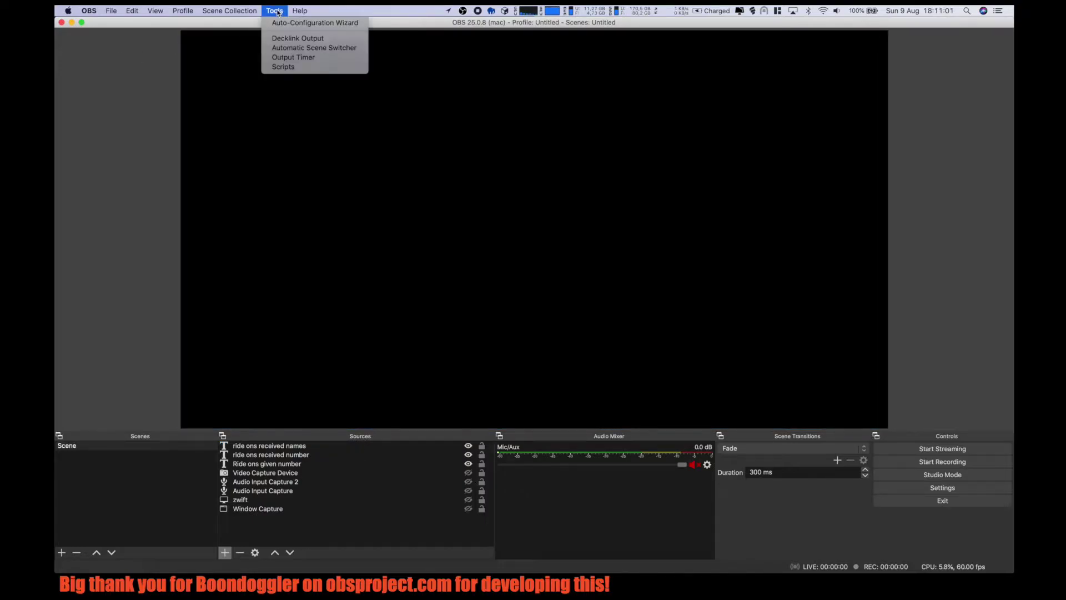
{"action": "left_click", "coordinate": [304, 67]}
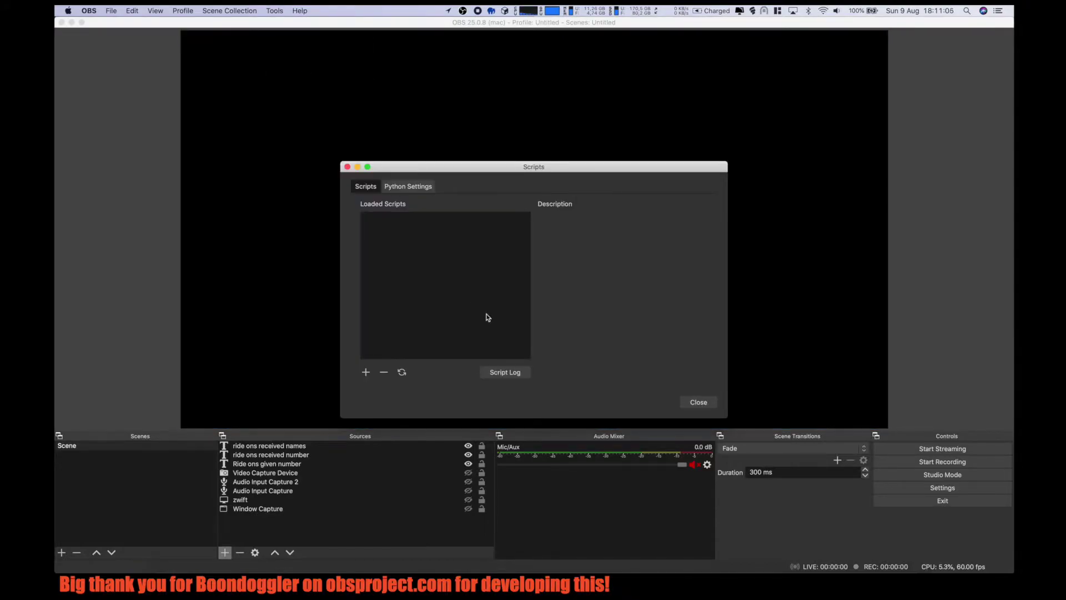
{"action": "left_click", "coordinate": [367, 374]}
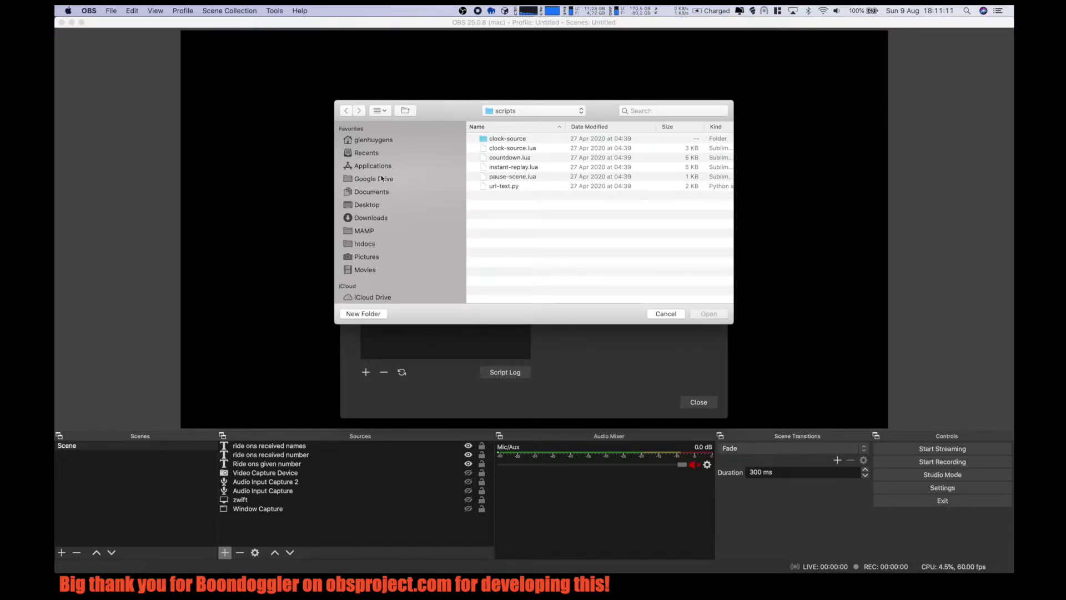
{"action": "left_click", "coordinate": [373, 219]}
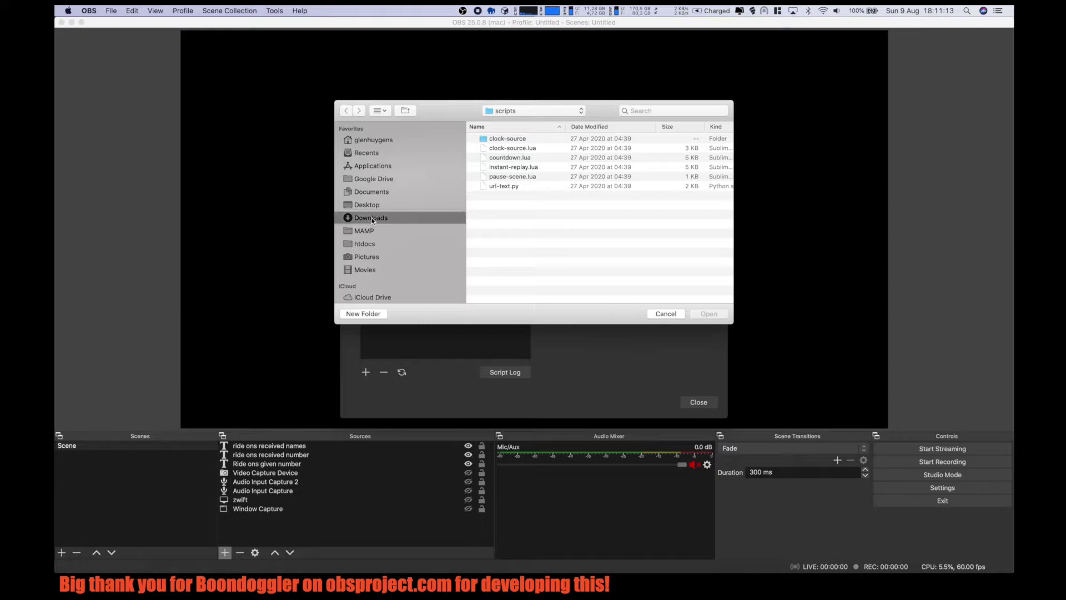
{"action": "left_click", "coordinate": [603, 128]}
{"action": "left_click", "coordinate": [603, 128]}
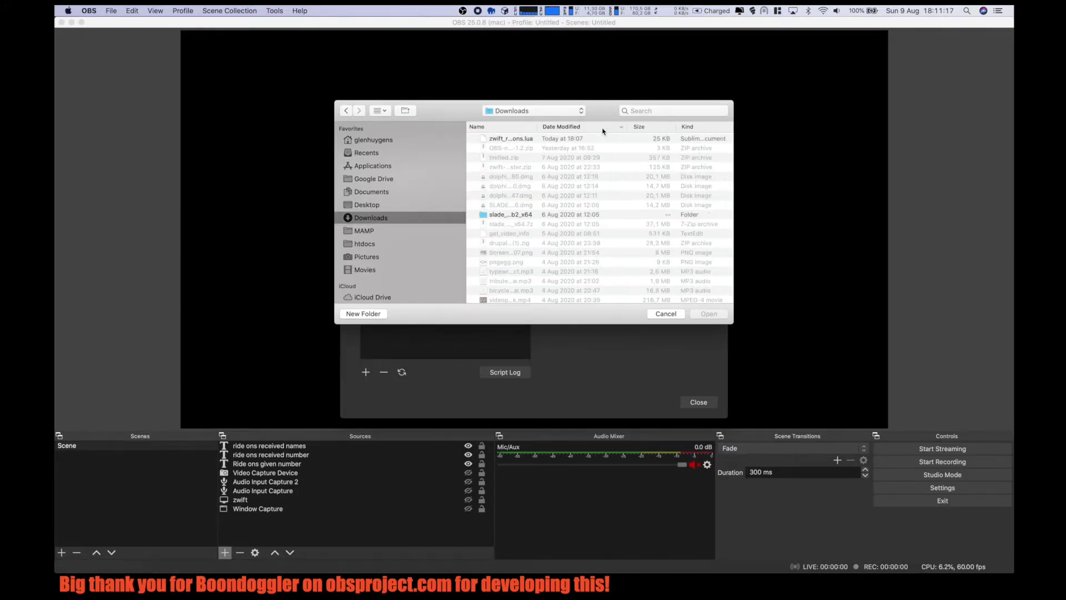
{"action": "double_click", "coordinate": [531, 141]}
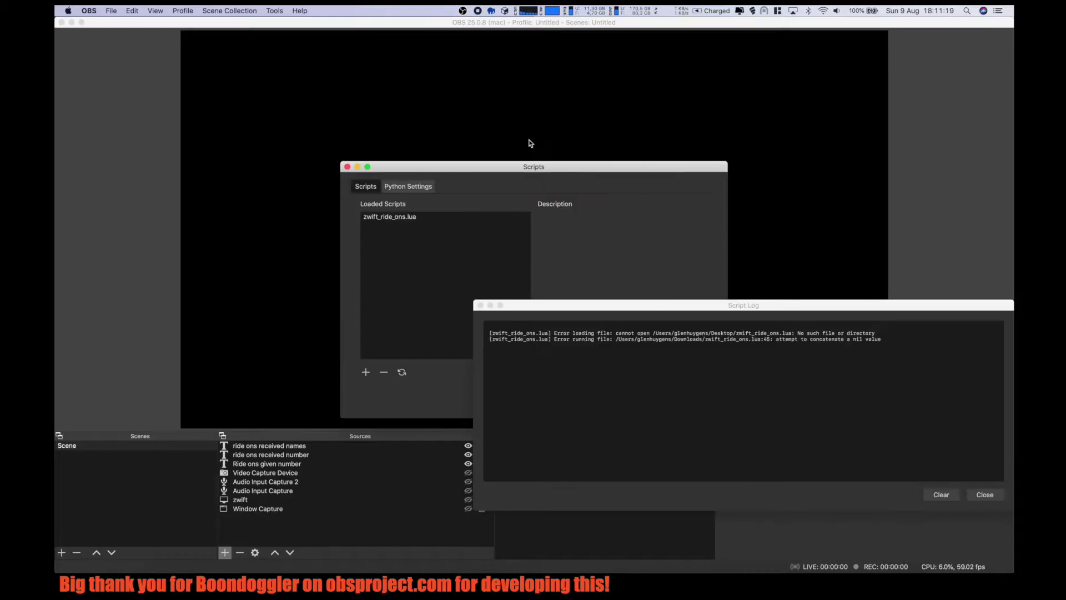
Move the Script Log aside to read its loading errors, then close it.
{"action": "left_click", "coordinate": [697, 312]}
{"action": "left_click_drag", "start_coordinate": [698, 312], "coordinate": [534, 217]}
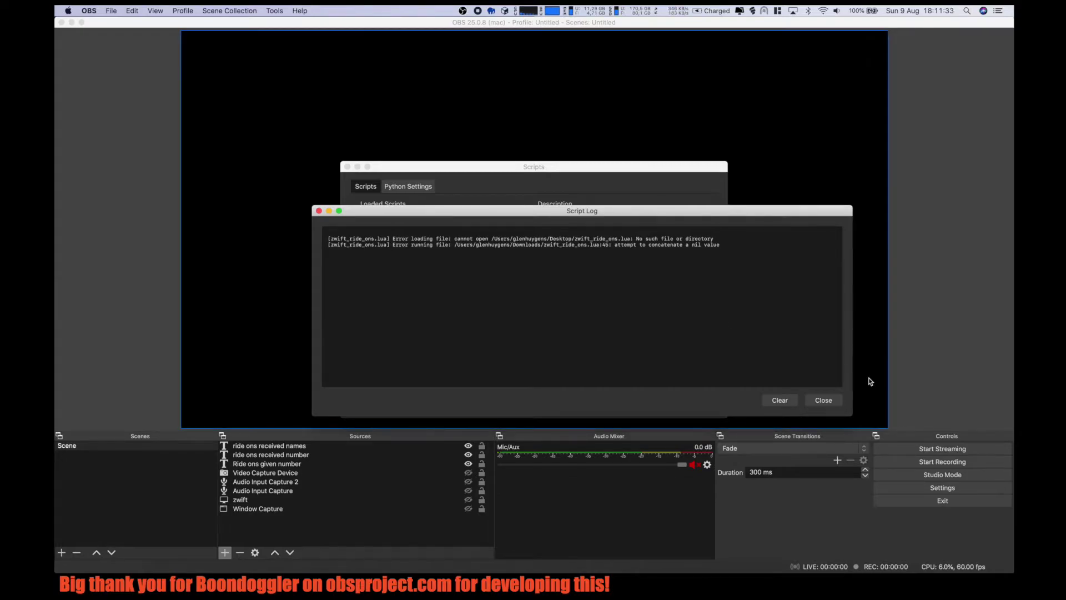
{"action": "left_click", "coordinate": [826, 401]}
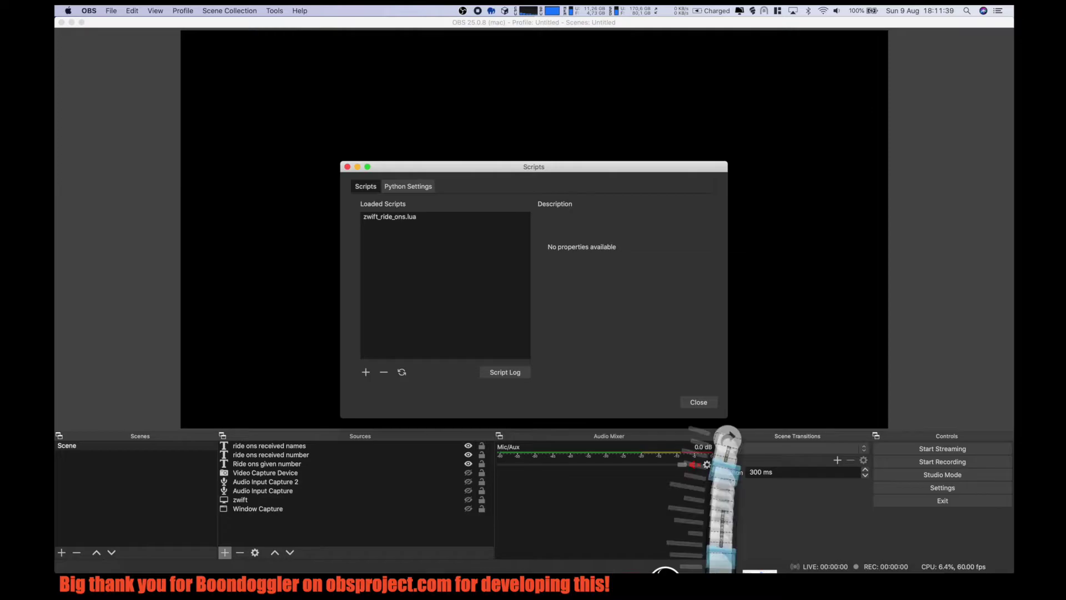
Replace the default log path in zwift_ride_ons.lua with the pasted Log.txt path and save it.
{"action": "left_click", "coordinate": [730, 547]}
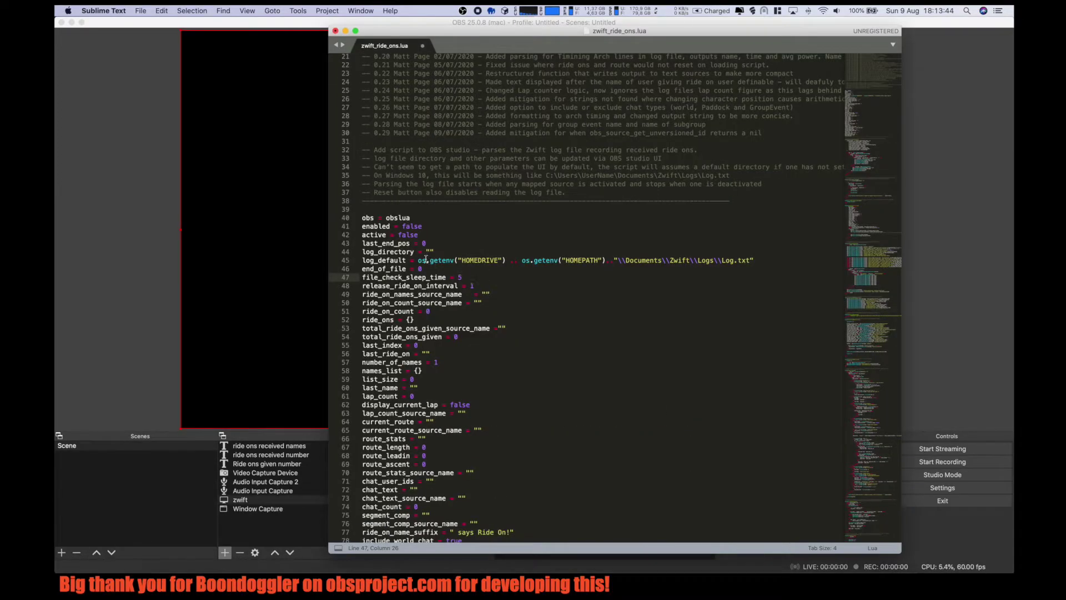
{"action": "left_click_drag", "start_coordinate": [418, 260], "coordinate": [754, 261]}
{"action": "type", "text": "\"\\\\Users\\\\glenhuygens\\\\Documents\\\\Zwift\\\\Logs\\\\Log.txt\""}
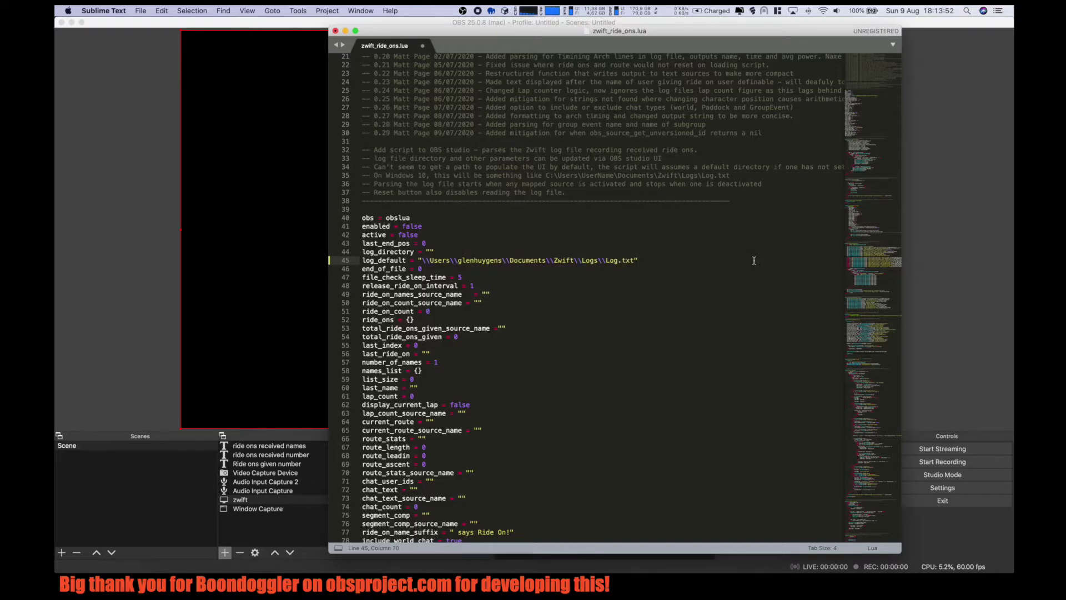
{"action": "key", "text": "super+s"}
{"action": "left_click", "coordinate": [317, 264]}
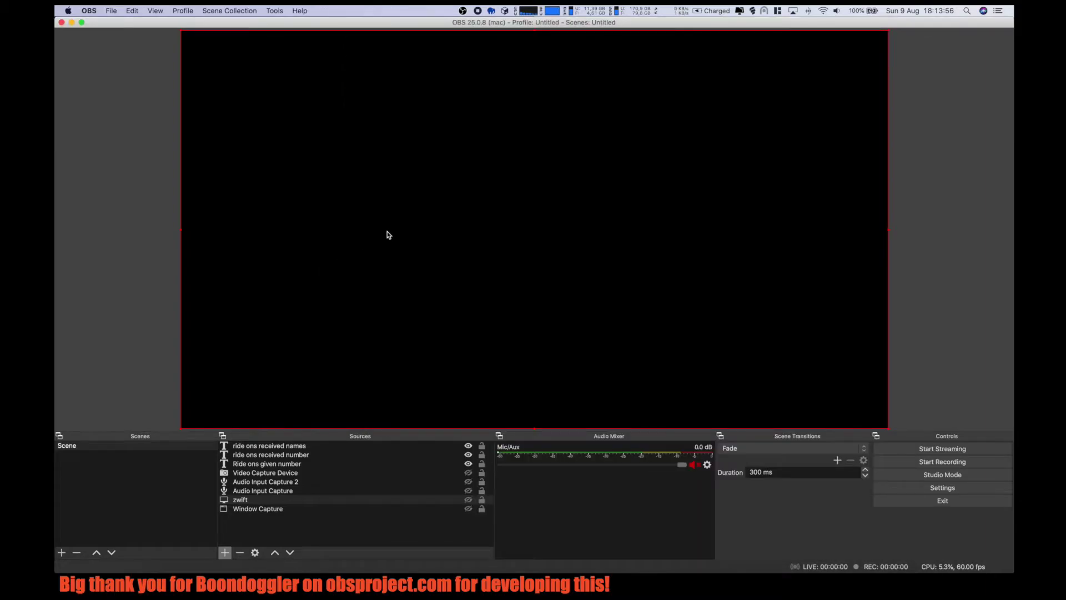
Reopen Scripts and reload zwift_ride_ons.lua so its settings appear.
{"action": "left_click", "coordinate": [275, 10]}
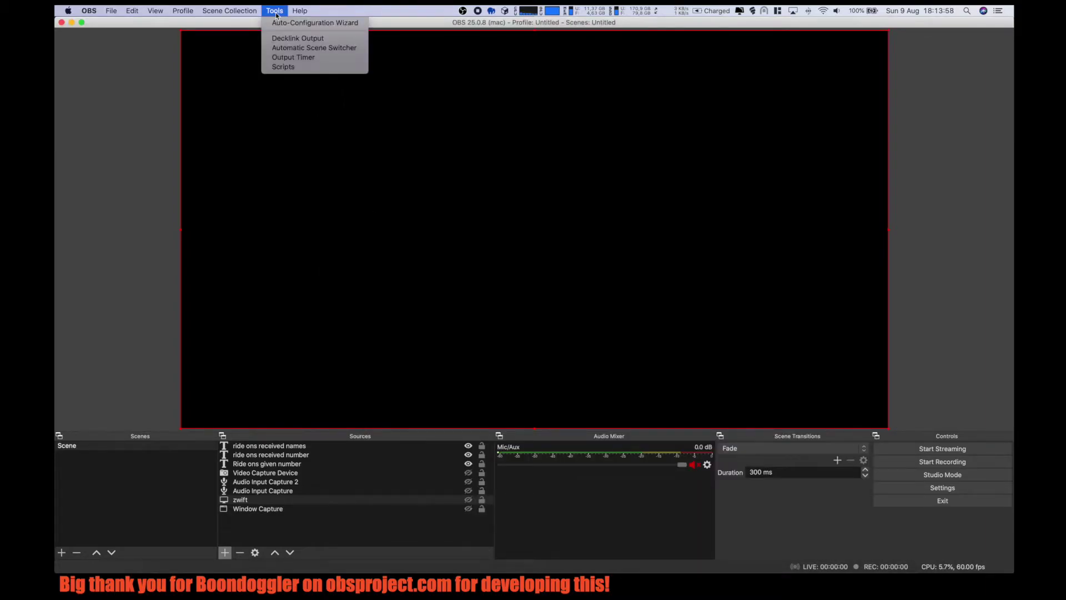
{"action": "left_click", "coordinate": [299, 67]}
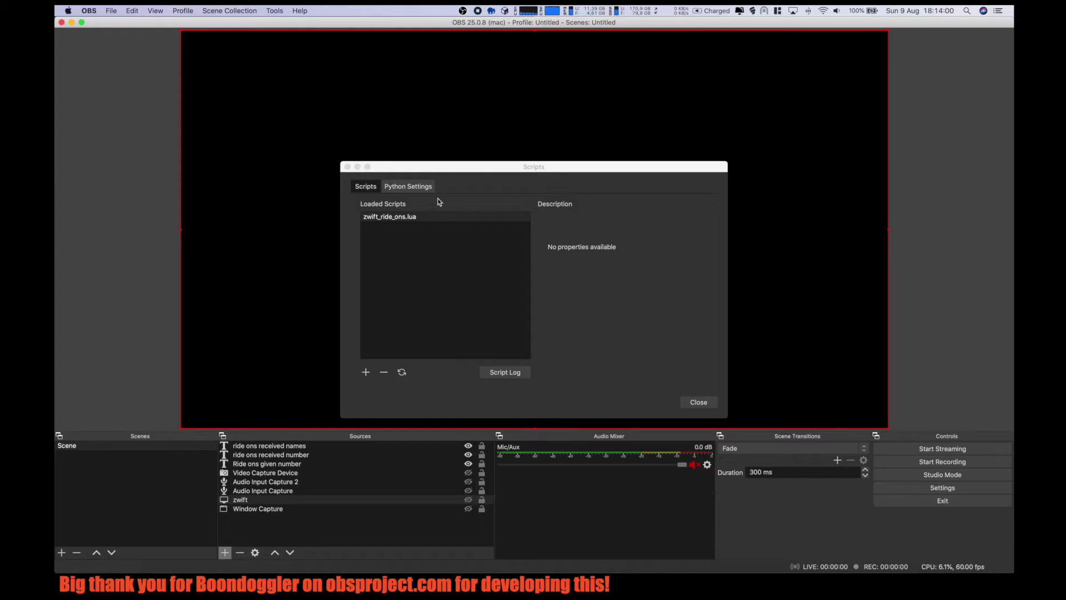
{"action": "left_click", "coordinate": [425, 218]}
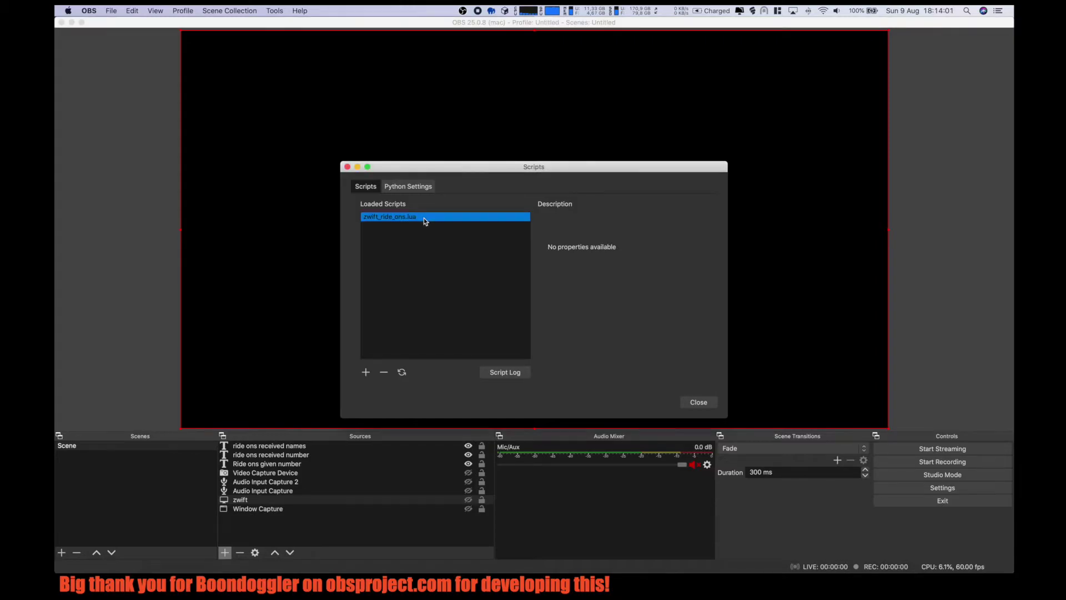
{"action": "left_click", "coordinate": [402, 372]}
Move the Scripts window higher and enlarge it to reveal more settings.
{"action": "double_click", "coordinate": [628, 321]}
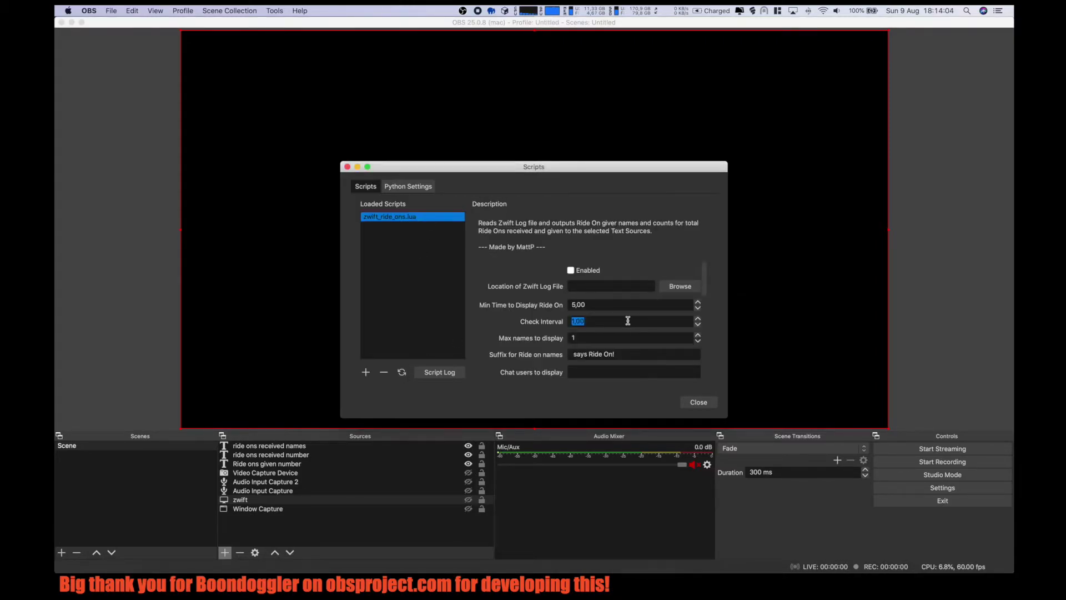
{"action": "left_click_drag", "start_coordinate": [704, 281], "coordinate": [714, 343]}
{"action": "scroll", "coordinate": [714, 343], "scroll_direction": "down", "scroll_amount": 5}
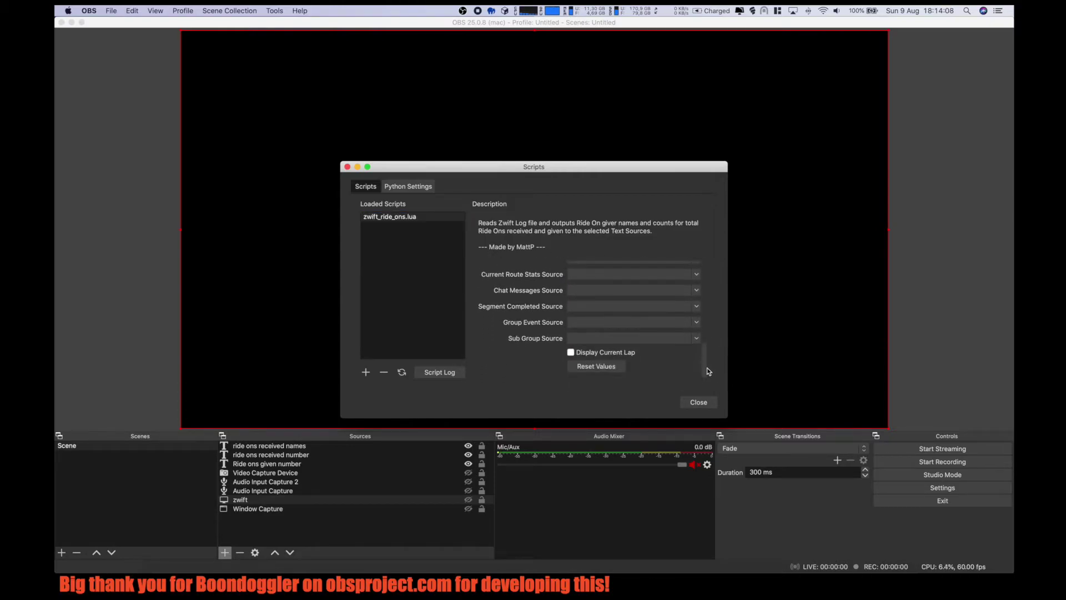
{"action": "scroll", "coordinate": [696, 263], "scroll_direction": "up", "scroll_amount": 2}
{"action": "left_click_drag", "start_coordinate": [598, 169], "coordinate": [595, 73]}
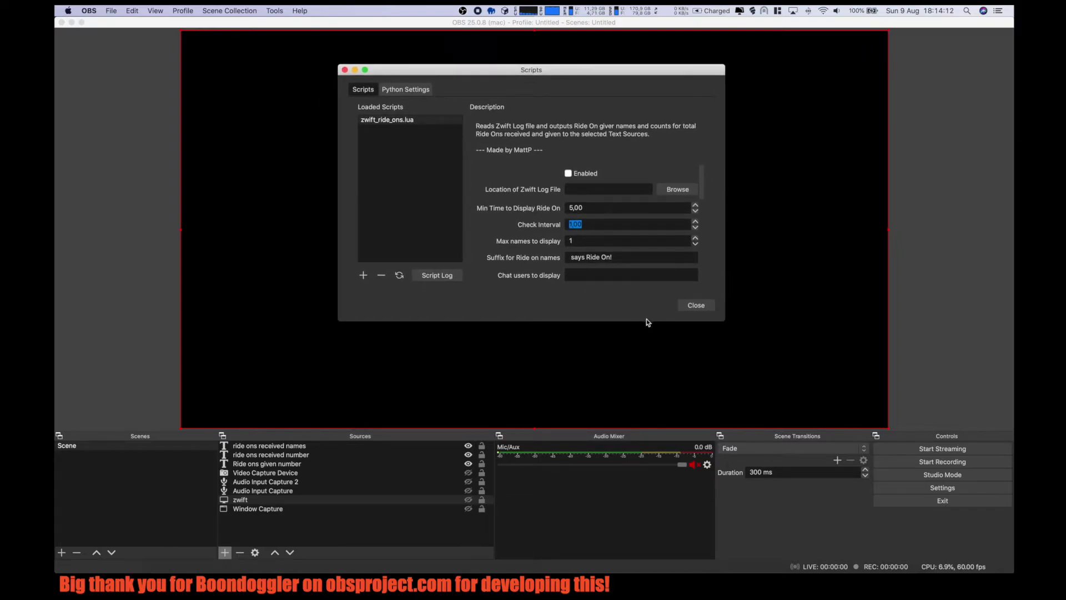
{"action": "left_click_drag", "start_coordinate": [648, 321], "coordinate": [657, 475]}
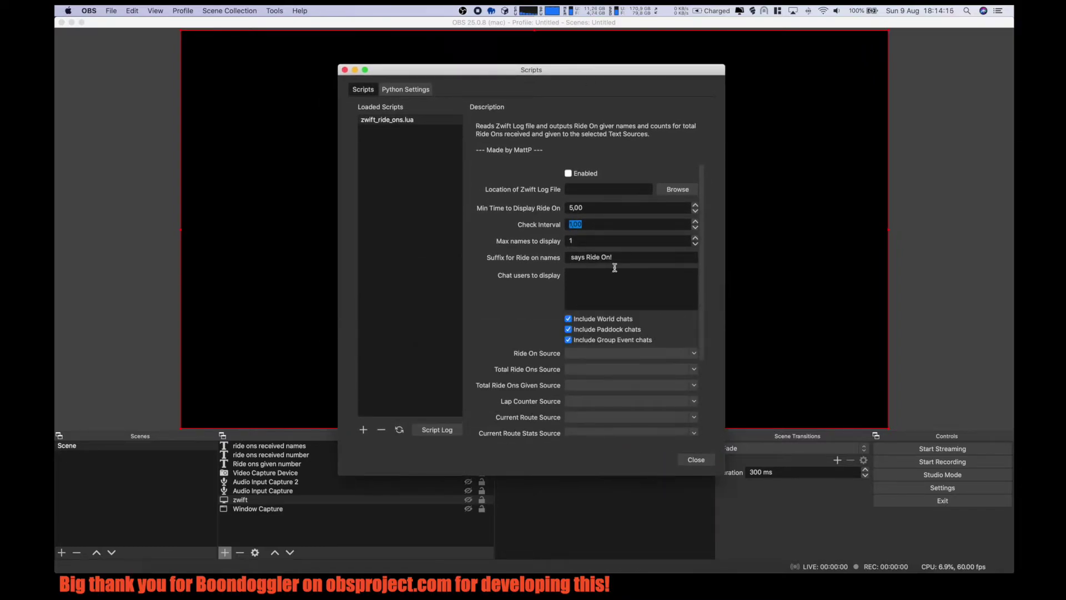
Set the Zwift log file location to Documents/Zwift/Logs/Log.txt.
{"action": "left_click", "coordinate": [677, 190]}
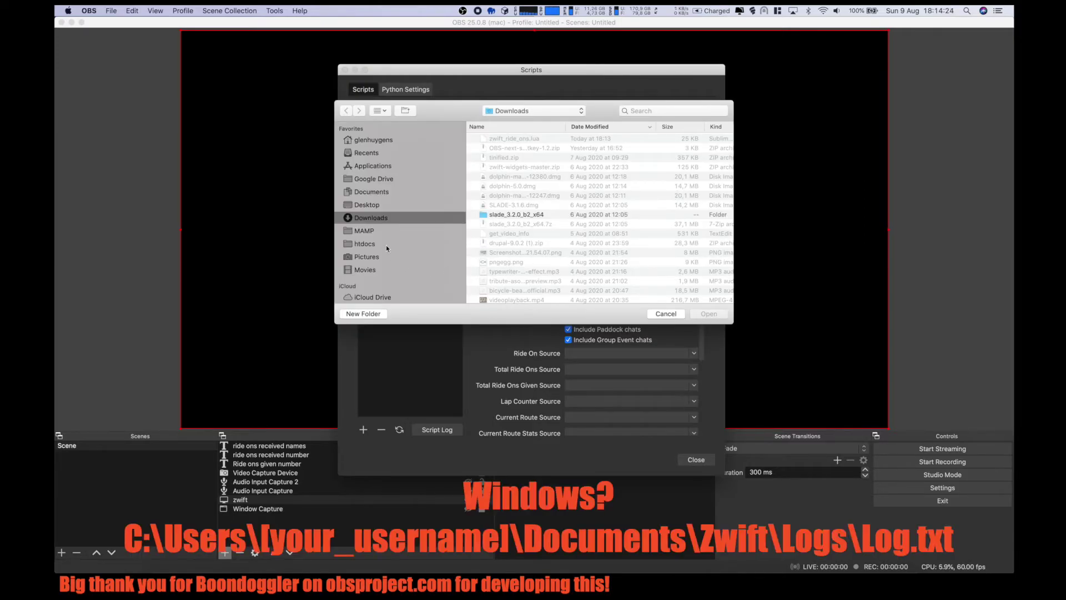
{"action": "left_click", "coordinate": [371, 193]}
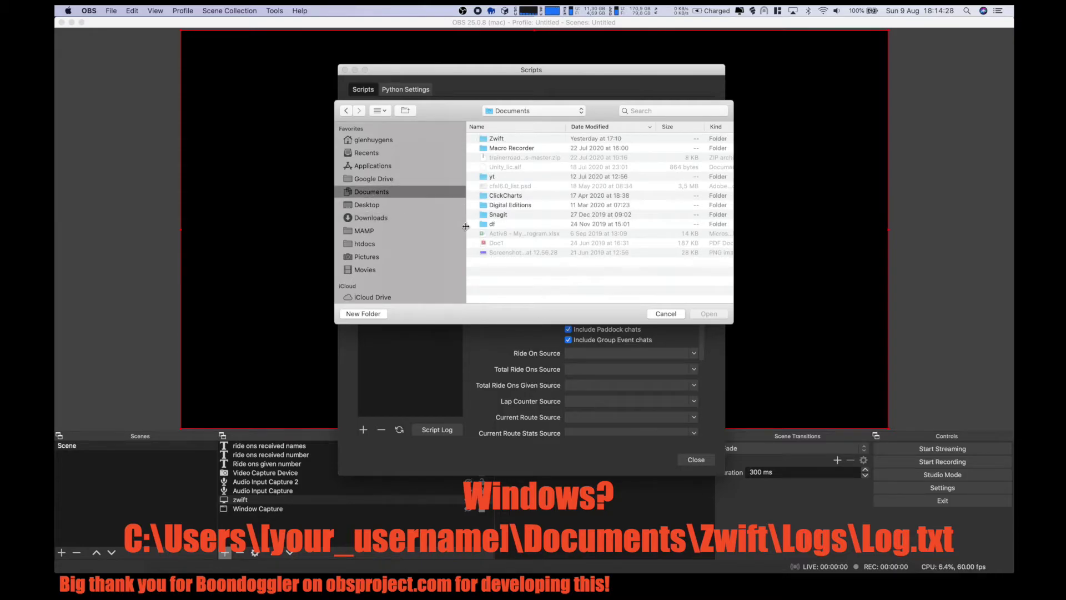
{"action": "double_click", "coordinate": [497, 138]}
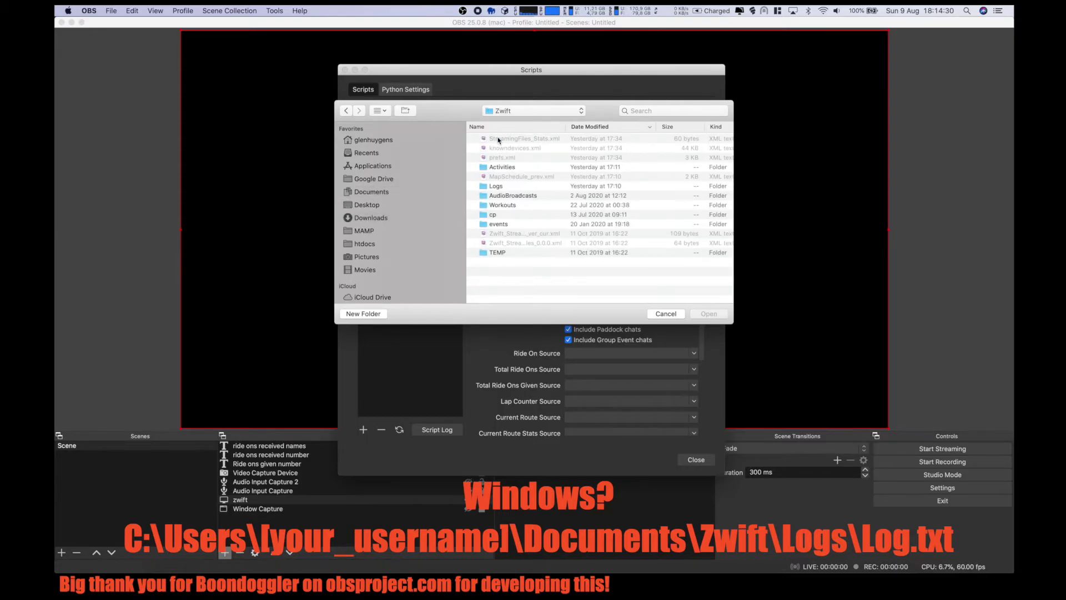
{"action": "left_click", "coordinate": [497, 188]}
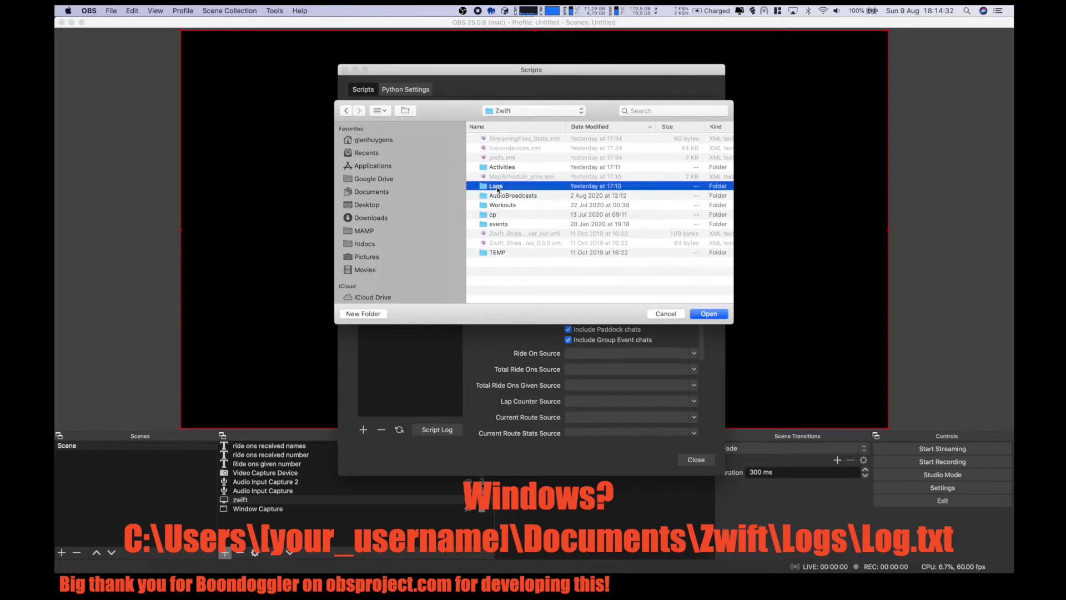
{"action": "double_click", "coordinate": [497, 188]}
{"action": "left_click", "coordinate": [504, 149]}
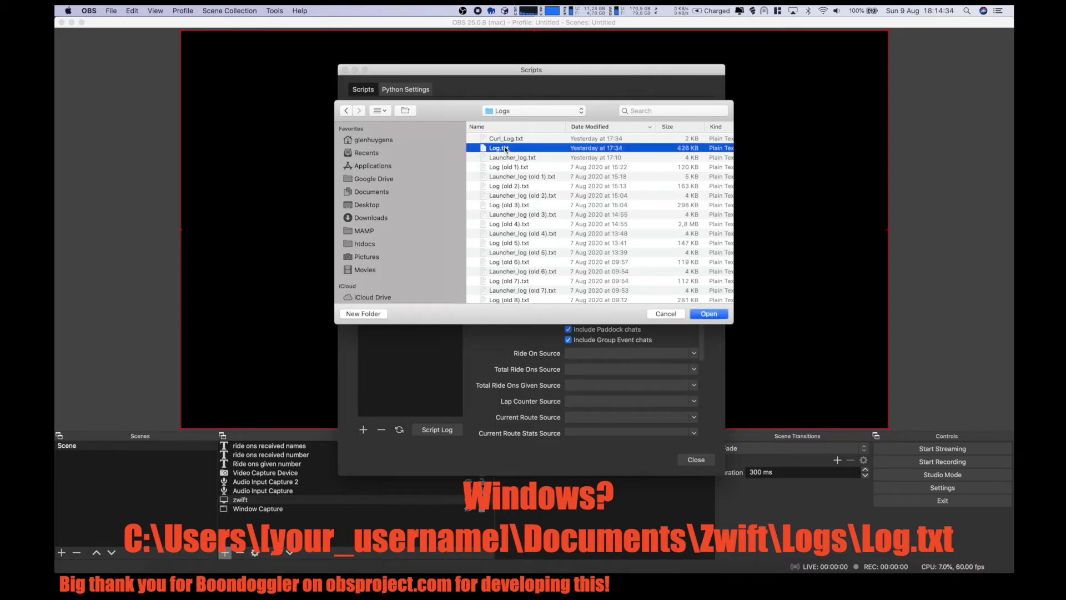
{"action": "left_click", "coordinate": [705, 315]}
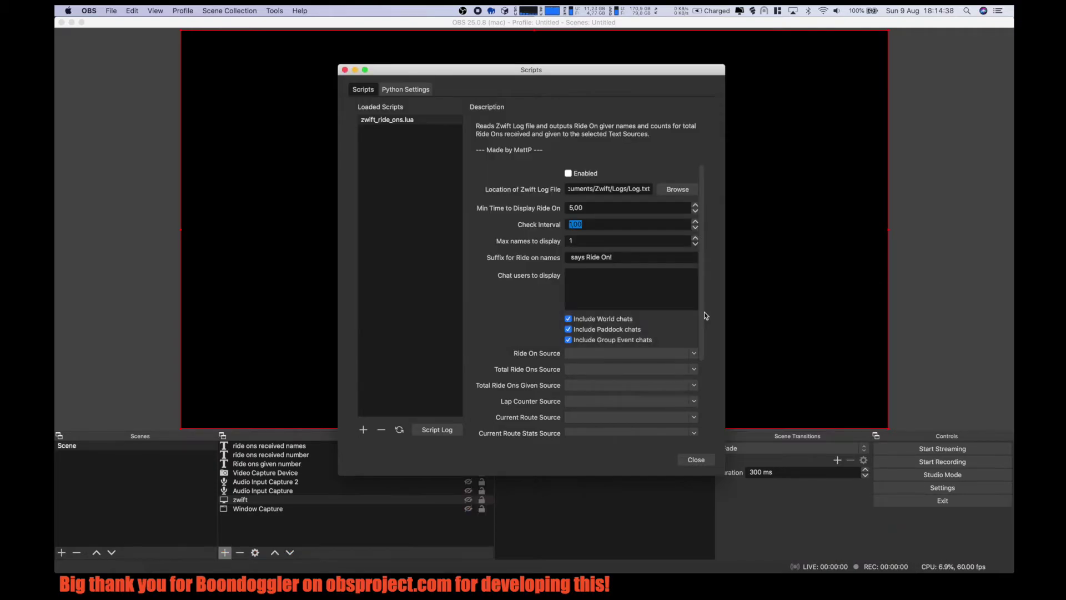
Enable the script, set Max names to display to 3, and review the remaining fields.
{"action": "left_click", "coordinate": [568, 173]}
{"action": "left_click", "coordinate": [603, 208]}
{"action": "left_click", "coordinate": [598, 225]}
{"action": "left_click", "coordinate": [591, 241]}
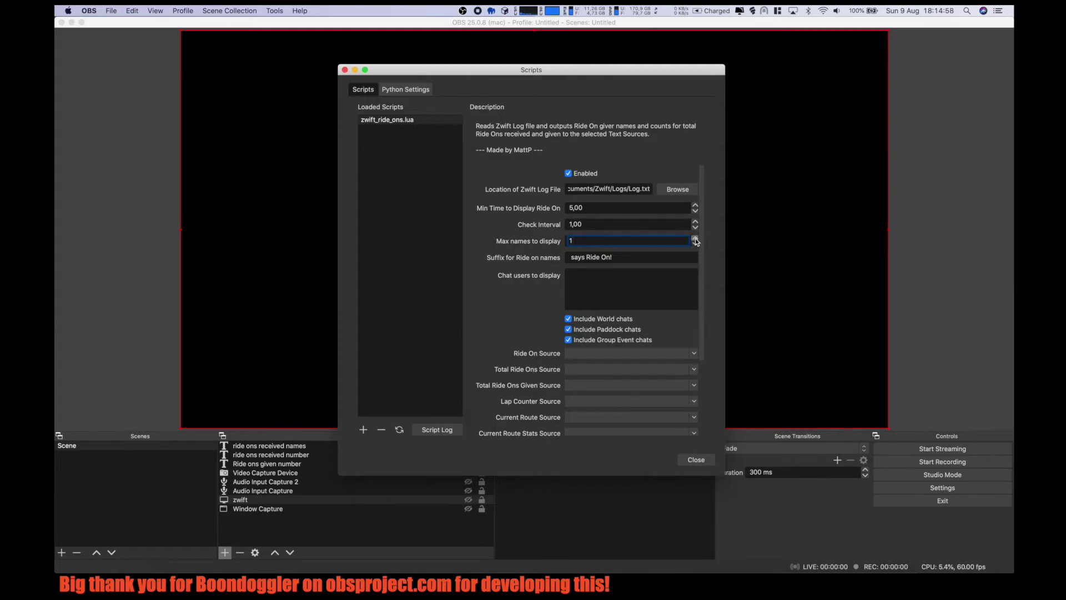
{"action": "left_click", "coordinate": [657, 259]}
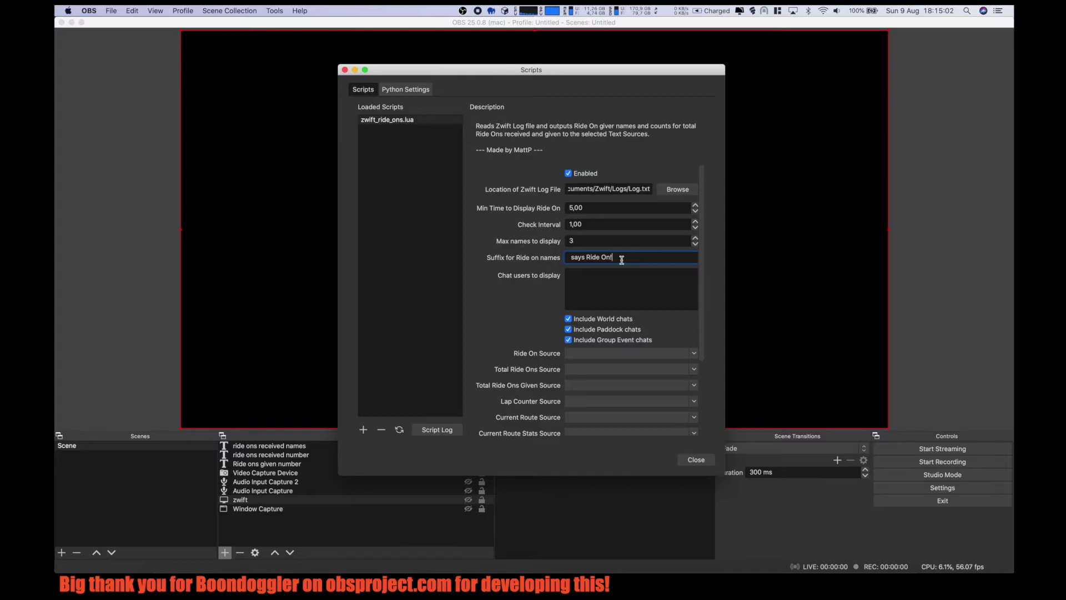
{"action": "left_click_drag", "start_coordinate": [621, 260], "coordinate": [570, 257]}
{"action": "left_click", "coordinate": [598, 278]}
{"action": "left_click_drag", "start_coordinate": [703, 340], "coordinate": [713, 420]}
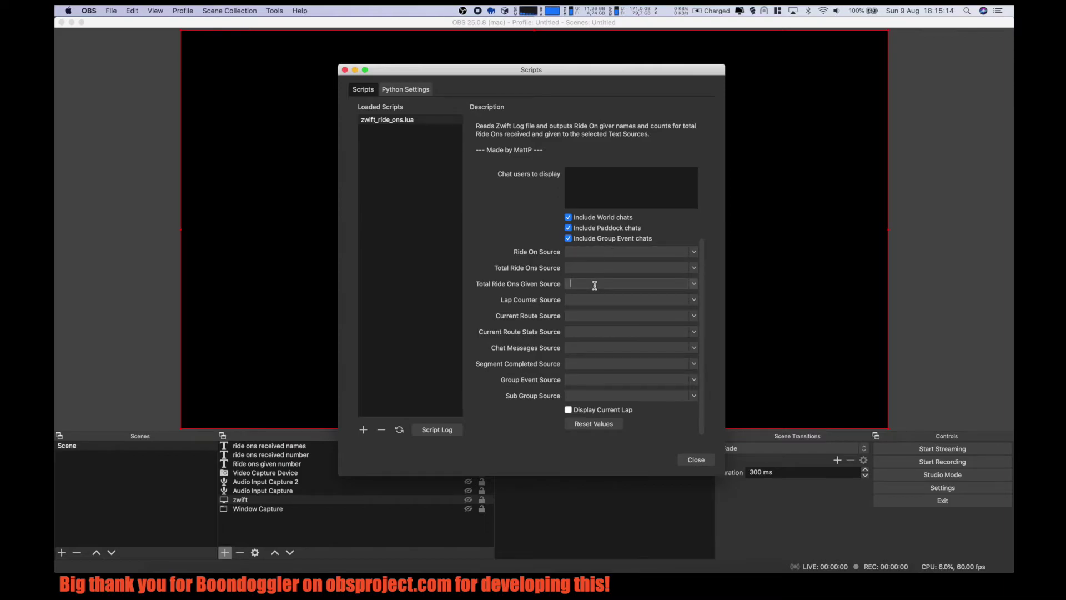
Route given total, received total and giver names to their matching text sources, then close Scripts.
{"action": "left_click", "coordinate": [694, 285]}
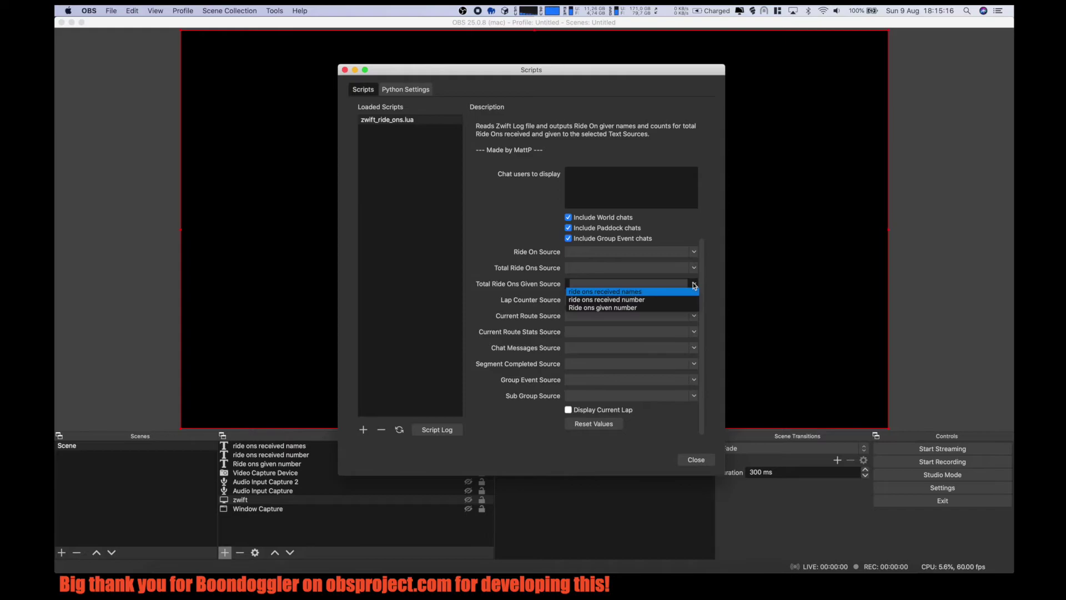
{"action": "left_click", "coordinate": [613, 308]}
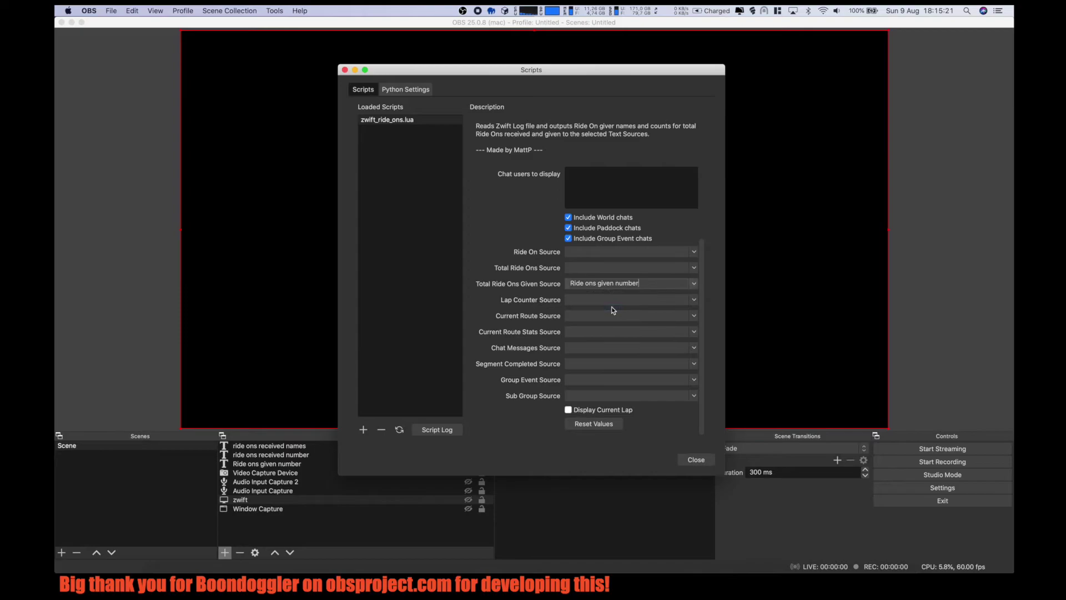
{"action": "left_click", "coordinate": [694, 270]}
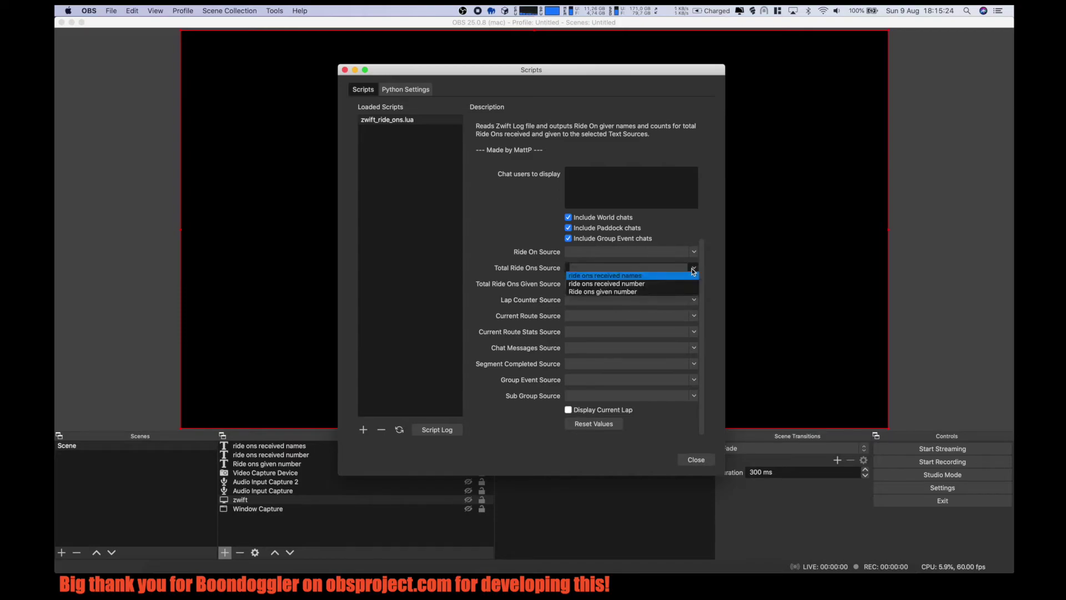
{"action": "left_click", "coordinate": [639, 284]}
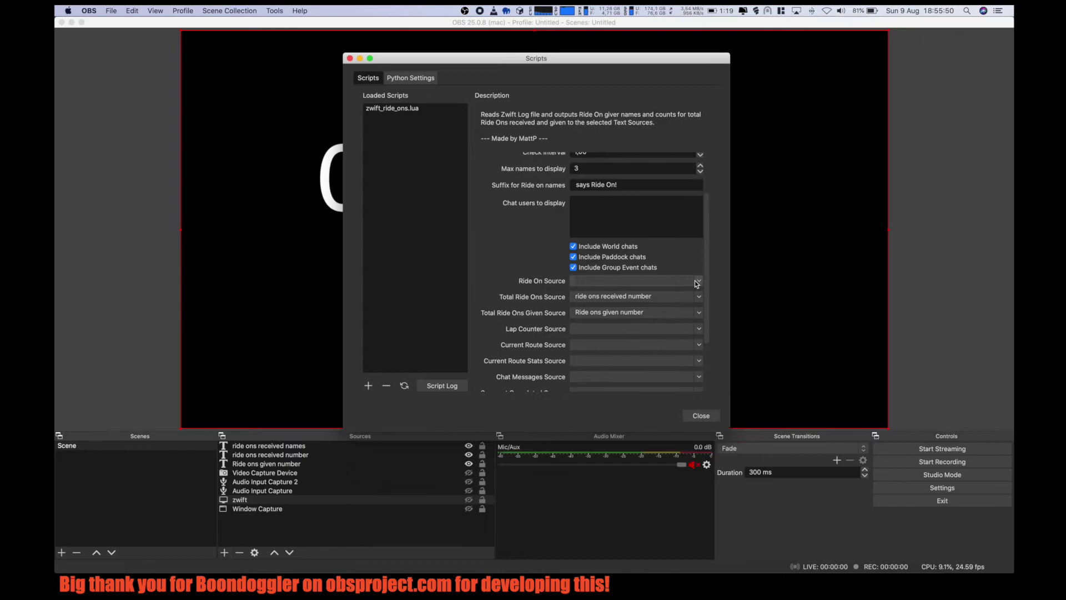
{"action": "left_click", "coordinate": [699, 282]}
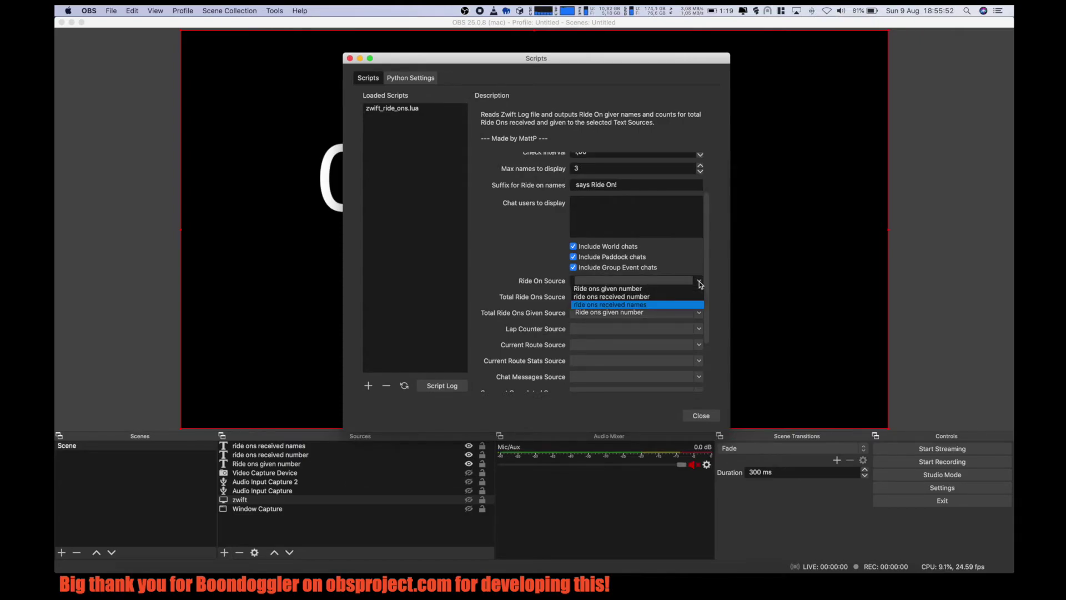
{"action": "left_click", "coordinate": [654, 305]}
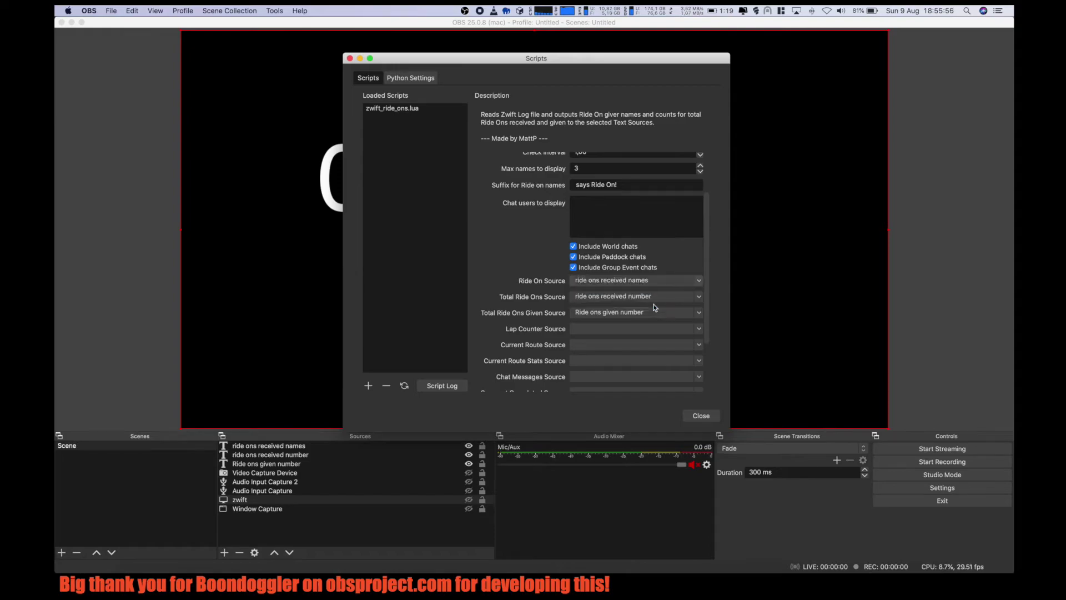
{"action": "left_click", "coordinate": [701, 416]}
{"action": "left_click", "coordinate": [295, 465]}
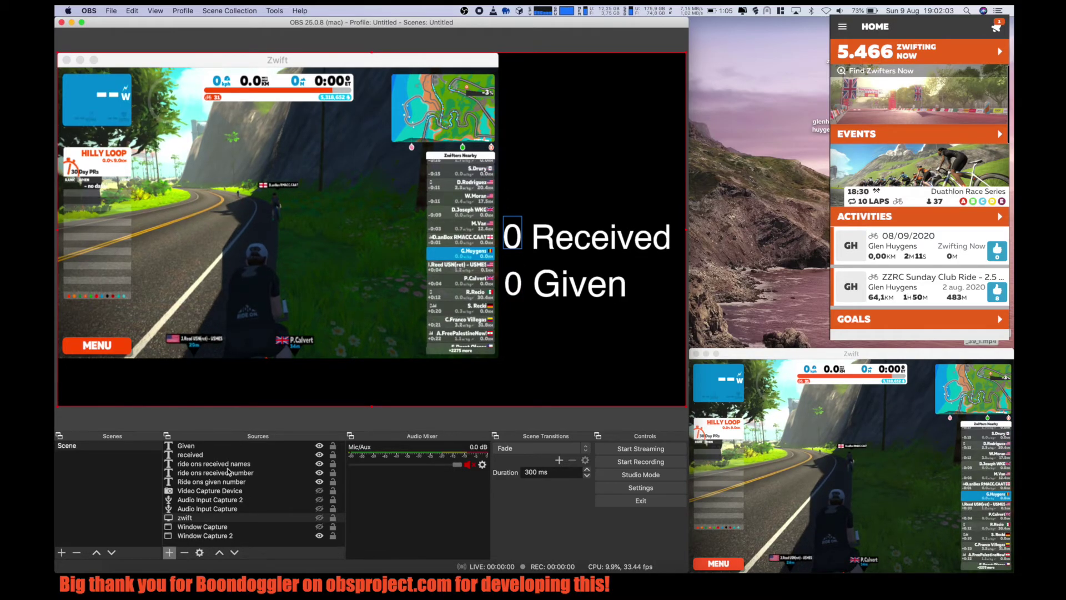
Follow a nearby rider in Zwift and give them a Ride On, making the overlay read '1 Given'.
{"action": "left_click", "coordinate": [227, 467]}
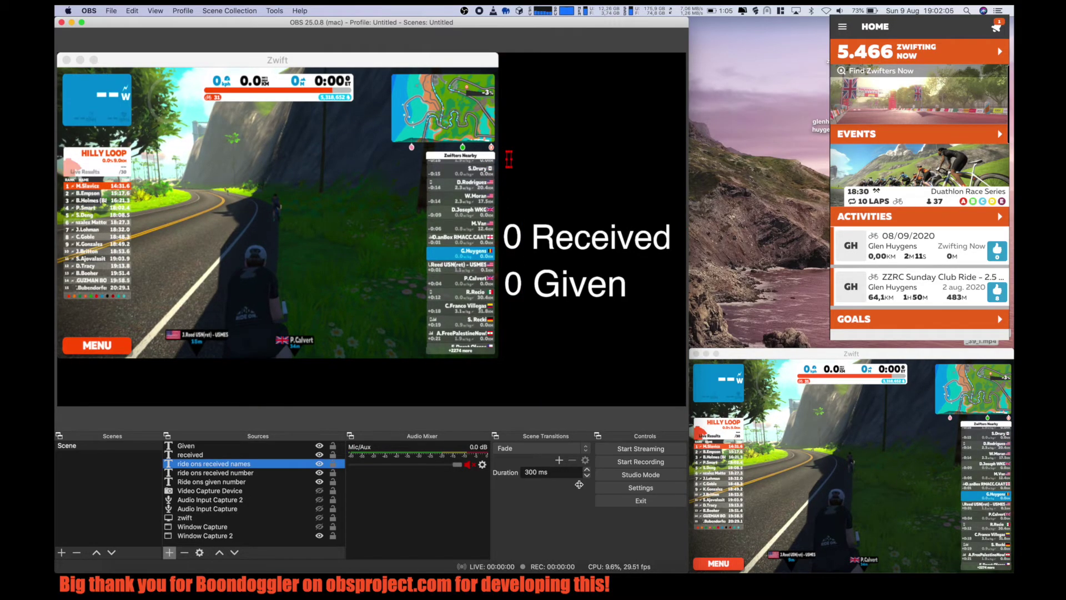
{"action": "left_click", "coordinate": [933, 526]}
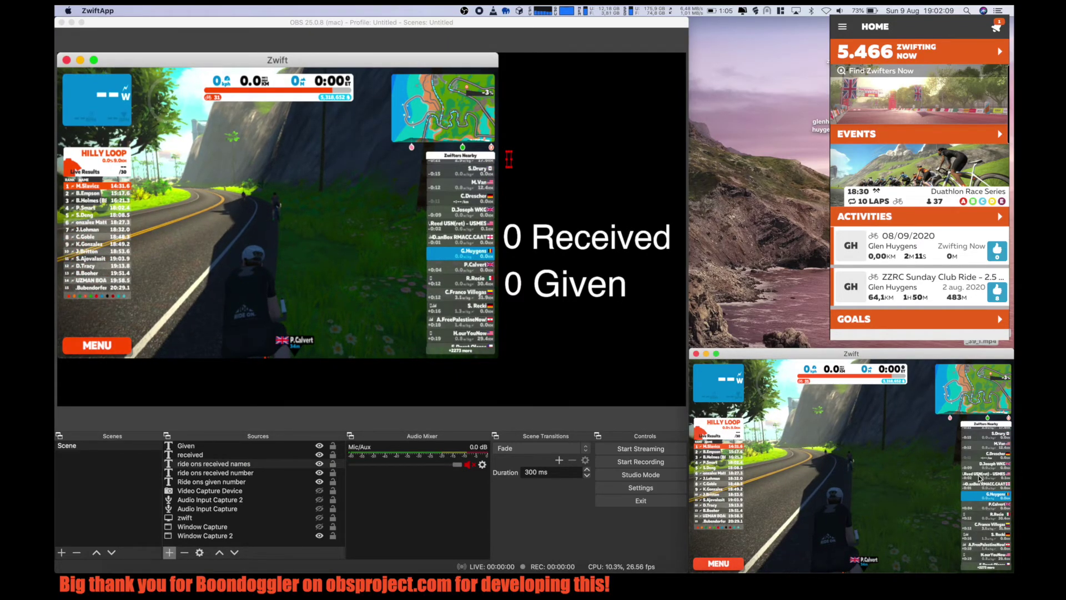
{"action": "left_click", "coordinate": [980, 475]}
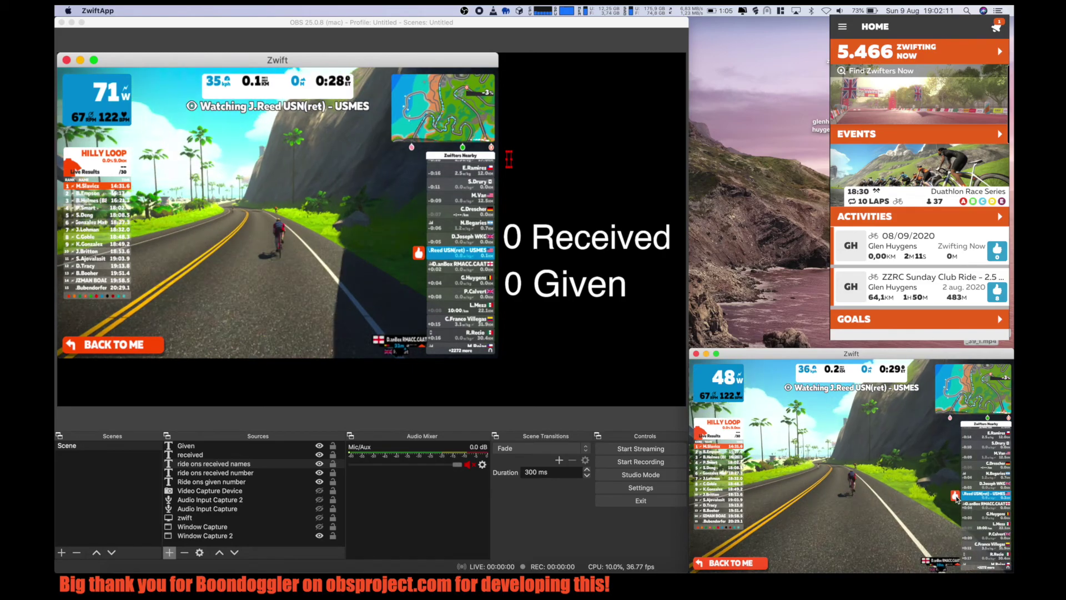
{"action": "left_click", "coordinate": [955, 496]}
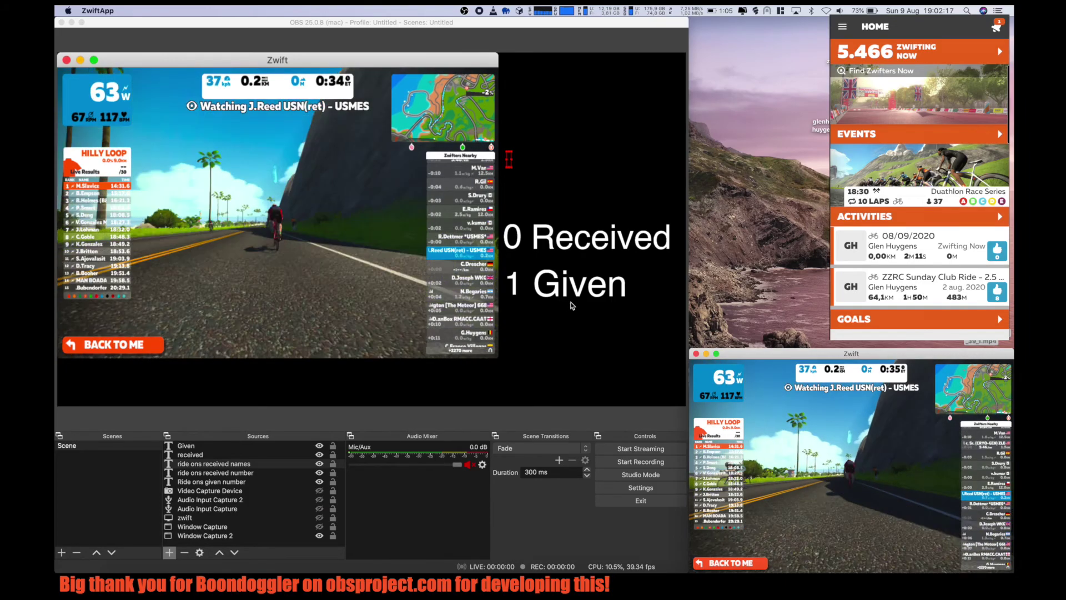
Return Zwift to your own rider, then check the OBS overlay shows '1 Received' with the giver's name.
{"action": "left_click", "coordinate": [748, 564]}
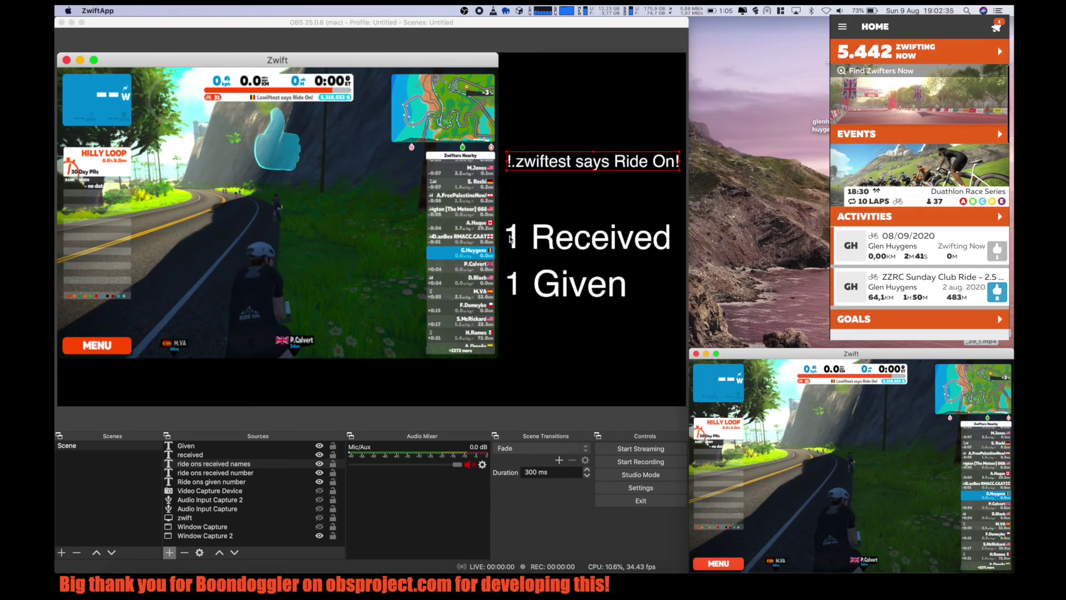
{"action": "left_click", "coordinate": [611, 319]}
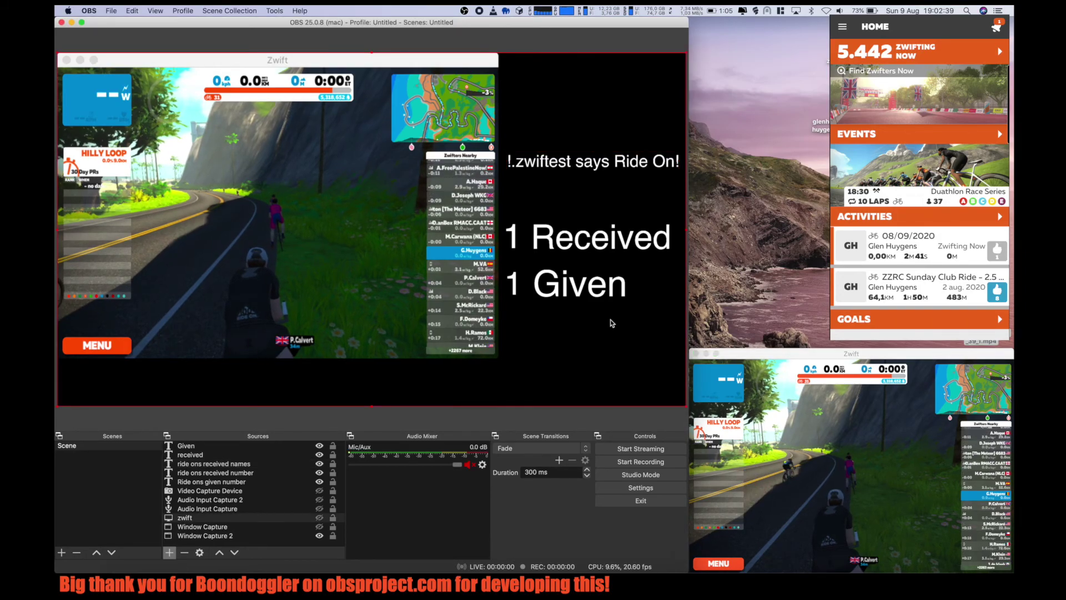